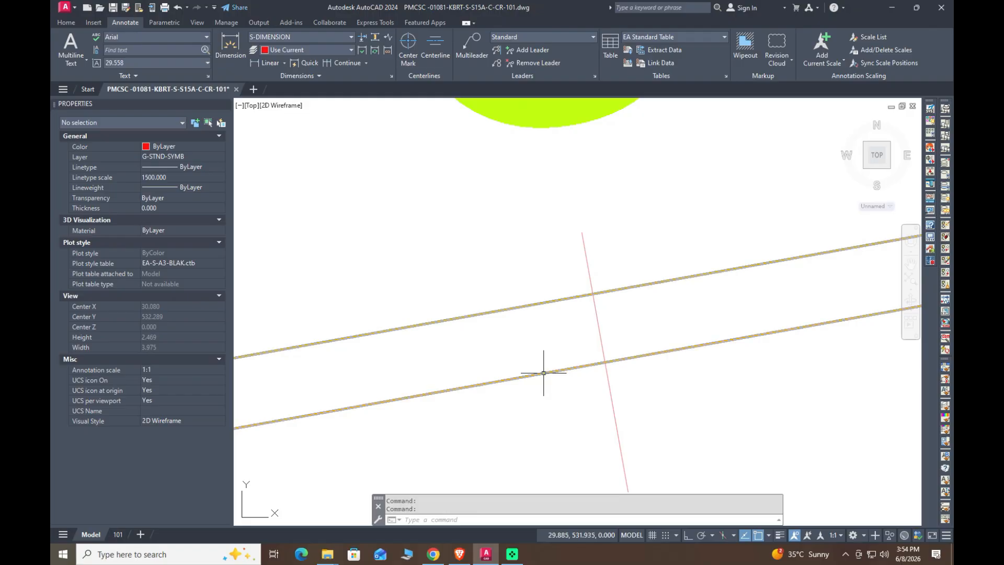
Send the BRIDGE-PLAN block reference to the back of the draw order.
{"action": "left_click", "coordinate": [539, 378]}
{"action": "scroll", "coordinate": [475, 362], "scroll_direction": "down", "scroll_amount": 5}
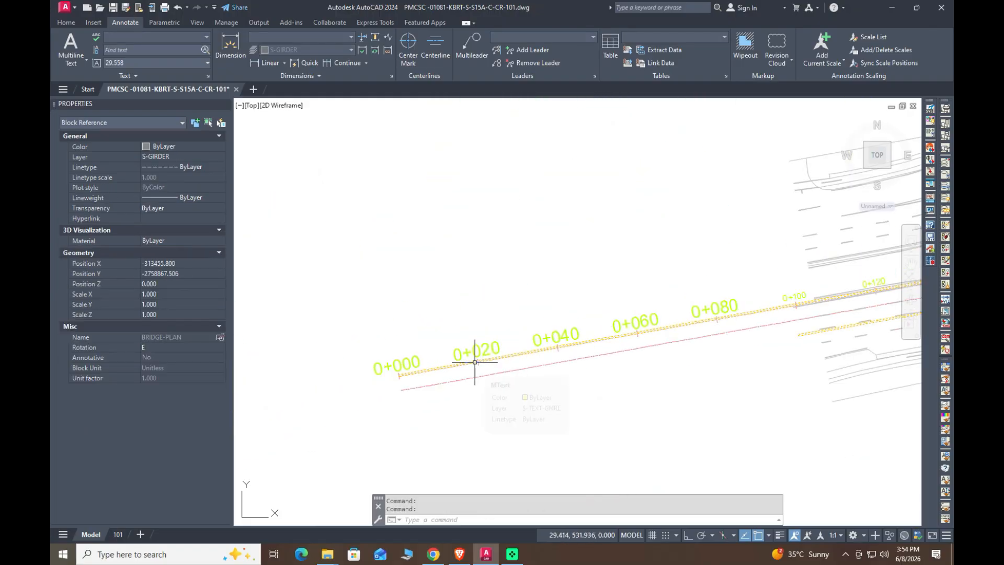
{"action": "scroll", "coordinate": [473, 359], "scroll_direction": "up", "scroll_amount": 2}
{"action": "key", "text": "Escape"}
{"action": "scroll", "coordinate": [291, 403], "scroll_direction": "up", "scroll_amount": 5}
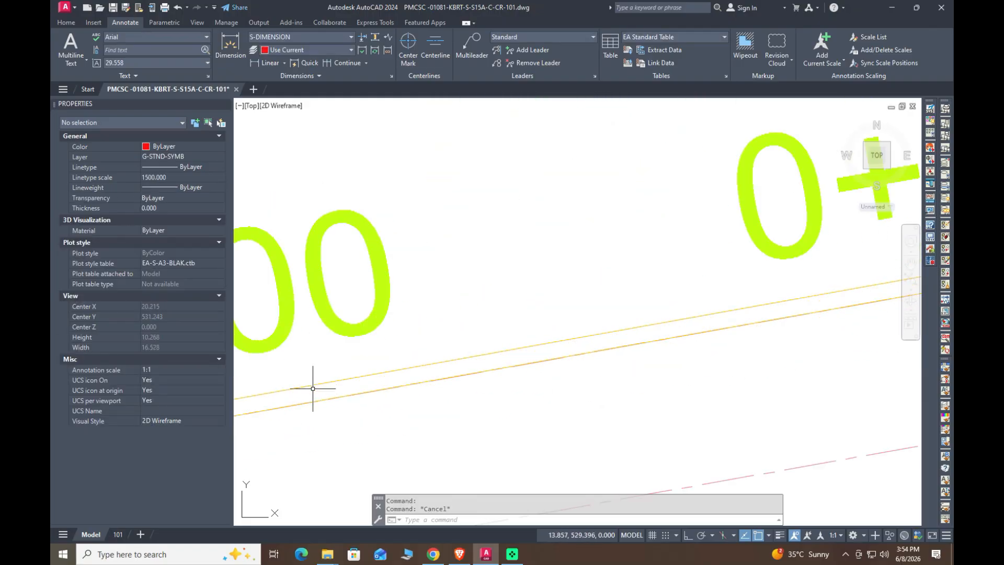
{"action": "left_click", "coordinate": [329, 400]}
{"action": "right_click", "coordinate": [330, 402]}
{"action": "mouse_move", "coordinate": [391, 262]}
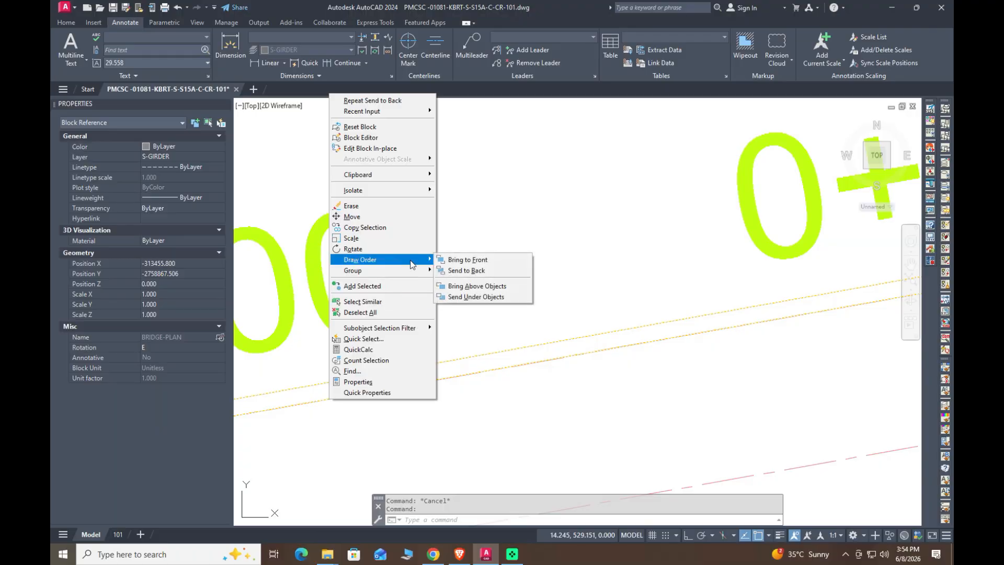
{"action": "left_click", "coordinate": [467, 270]}
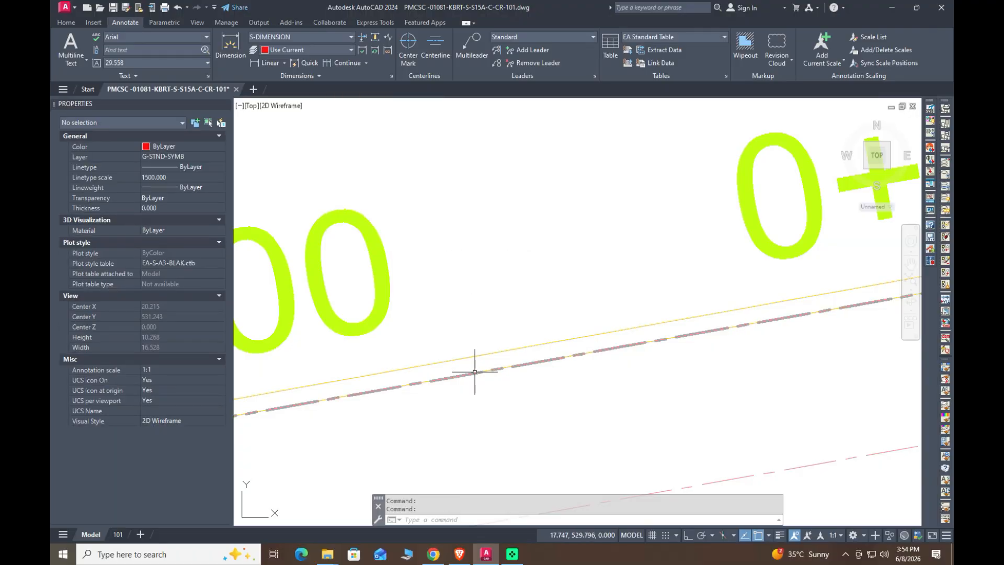
Select all objects similar to the 0+000 label and its alignment line, removing the lower parallel line from the selection.
{"action": "scroll", "coordinate": [471, 366], "scroll_direction": "down", "scroll_amount": 3}
{"action": "left_click", "coordinate": [389, 324]}
{"action": "right_click", "coordinate": [482, 291]}
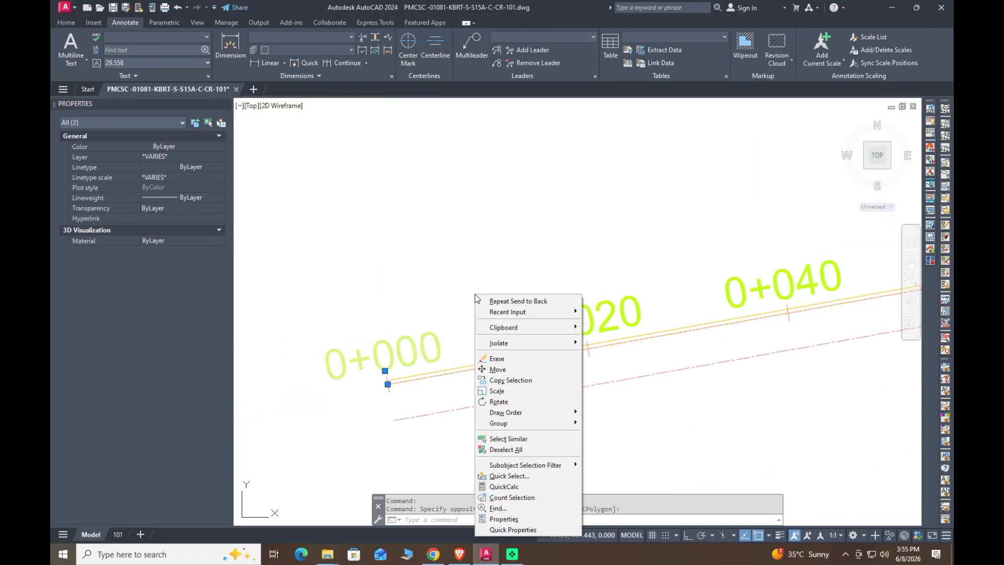
{"action": "left_click", "coordinate": [510, 438]}
{"action": "left_click", "coordinate": [502, 436], "text": "shift"}
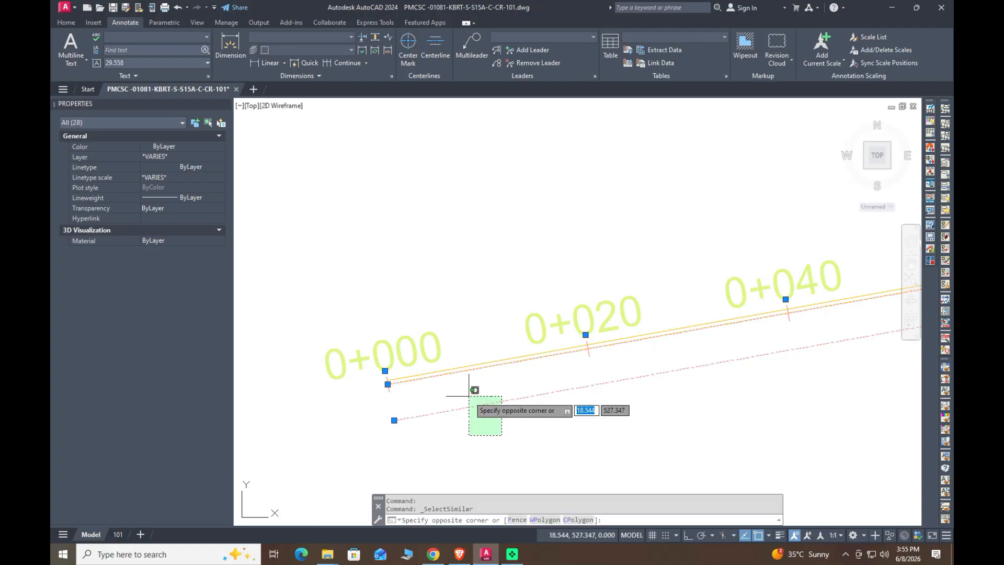
{"action": "left_click", "coordinate": [469, 397], "text": "shift"}
{"action": "scroll", "coordinate": [440, 427], "scroll_direction": "down", "scroll_amount": 5}
{"action": "middle_click_drag", "start_coordinate": [630, 423], "coordinate": [209, 461]}
{"action": "middle_click_drag", "start_coordinate": [889, 315], "coordinate": [298, 418]}
{"action": "middle_click_drag", "start_coordinate": [884, 180], "coordinate": [680, 288]}
{"action": "scroll", "coordinate": [666, 253], "scroll_direction": "up", "scroll_amount": 6}
{"action": "scroll", "coordinate": [585, 292], "scroll_direction": "up", "scroll_amount": 4}
{"action": "scroll", "coordinate": [510, 296], "scroll_direction": "down", "scroll_amount": 7}
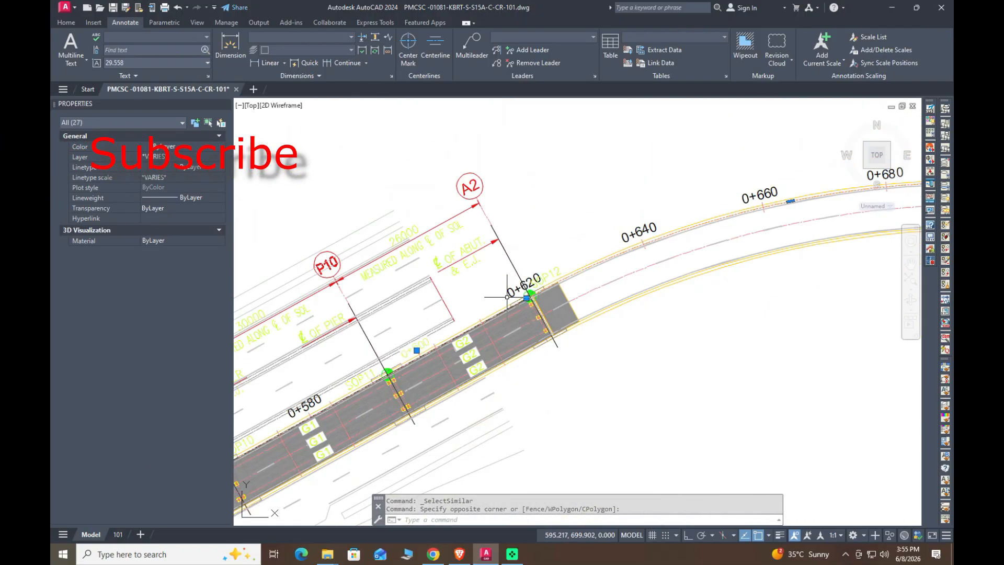
Add the black chainage labels to the selection by selecting 0+640 and everything similar to it.
{"action": "left_click", "coordinate": [636, 232]}
{"action": "right_click", "coordinate": [599, 236]}
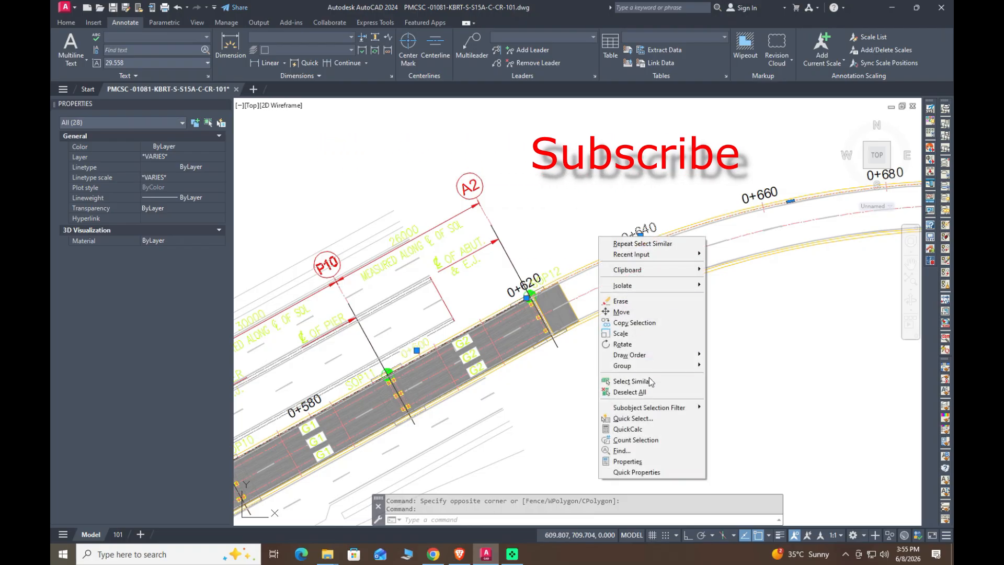
{"action": "left_click", "coordinate": [651, 385]}
{"action": "middle_click_drag", "start_coordinate": [754, 317], "coordinate": [392, 418]}
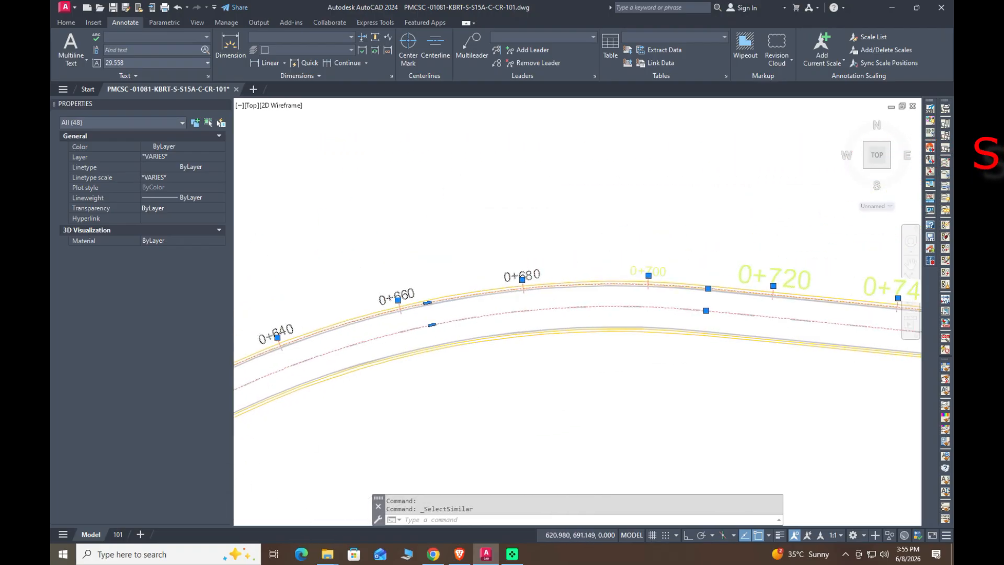
{"action": "middle_click_drag", "start_coordinate": [695, 369], "coordinate": [354, 403]}
{"action": "middle_click_drag", "start_coordinate": [611, 406], "coordinate": [393, 396]}
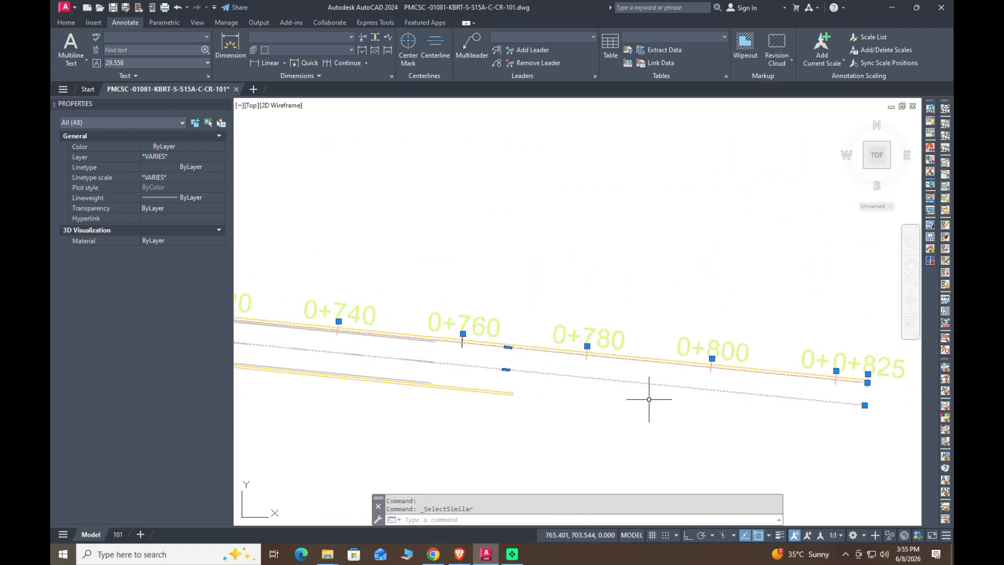
Add all the chainage tick marks to the selection with Select Similar and copy everything selected to the clipboard.
{"action": "left_click", "coordinate": [584, 358]}
{"action": "right_click", "coordinate": [570, 421]}
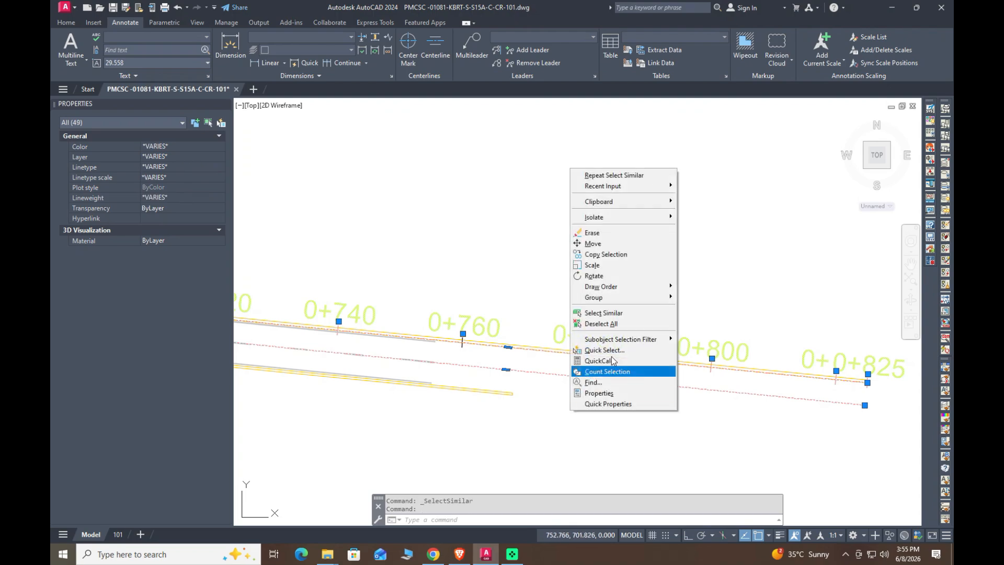
{"action": "left_click", "coordinate": [617, 310]}
{"action": "left_click", "coordinate": [335, 337]}
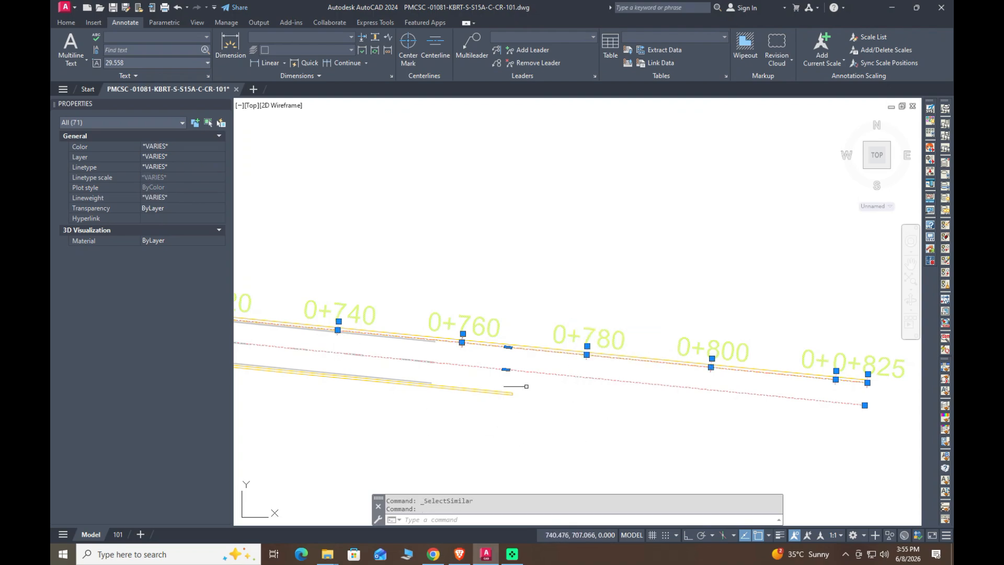
{"action": "right_click", "coordinate": [621, 401]}
{"action": "left_click", "coordinate": [648, 305]}
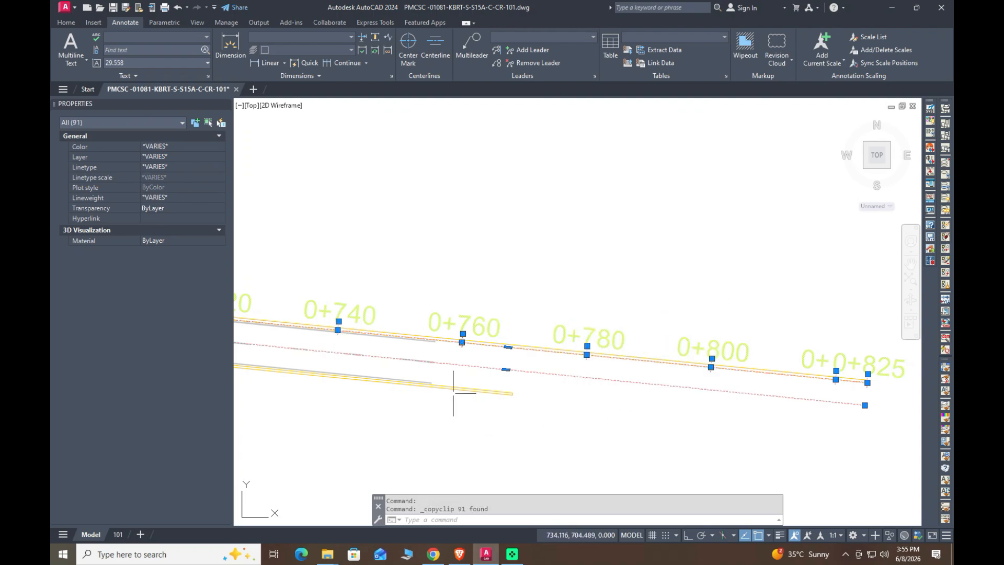
Create a new drawing and turn off its grid.
{"action": "key", "text": "ctrl+n"}
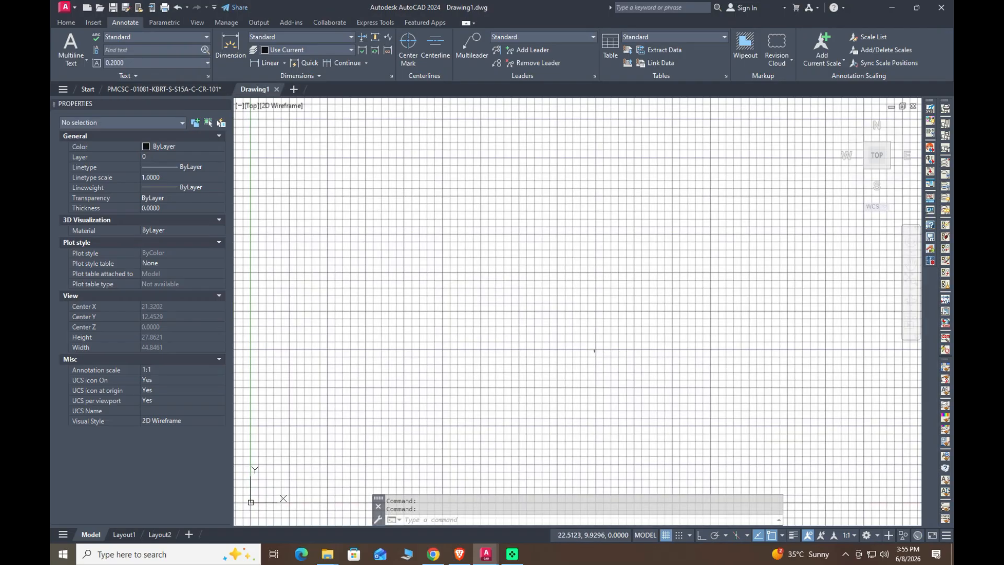
{"action": "key", "text": "F7"}
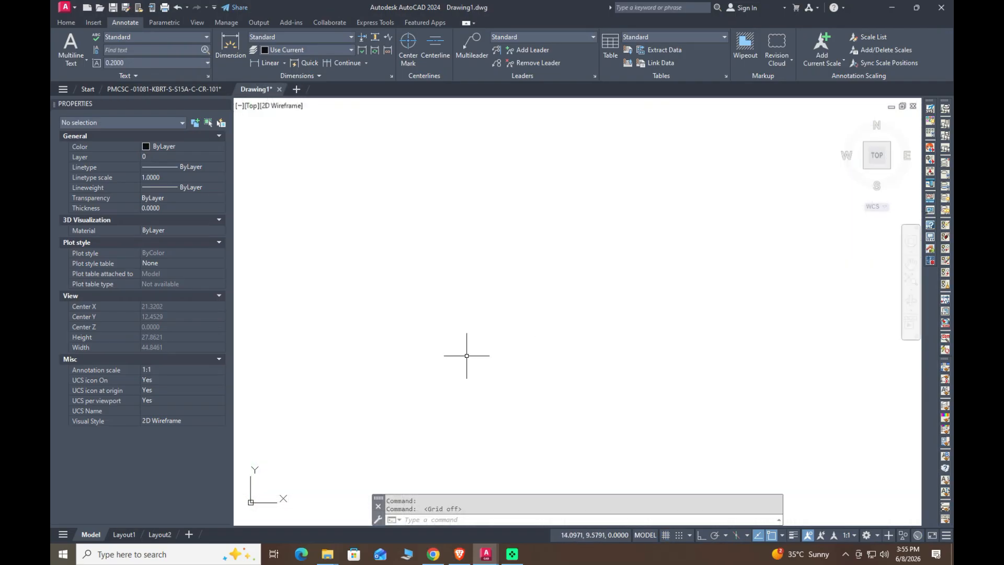
Paste the copied alignment and chainage objects to their original coordinates and zoom to the drawing extents.
{"action": "right_click", "coordinate": [476, 314]}
{"action": "mouse_move", "coordinate": [549, 337]}
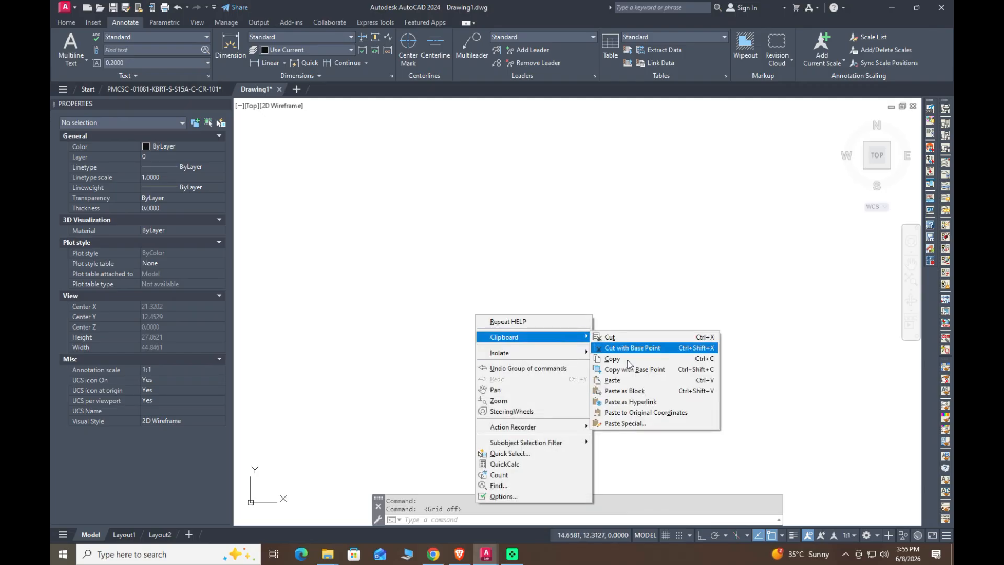
{"action": "left_click", "coordinate": [629, 413]}
{"action": "left_click", "coordinate": [469, 309]}
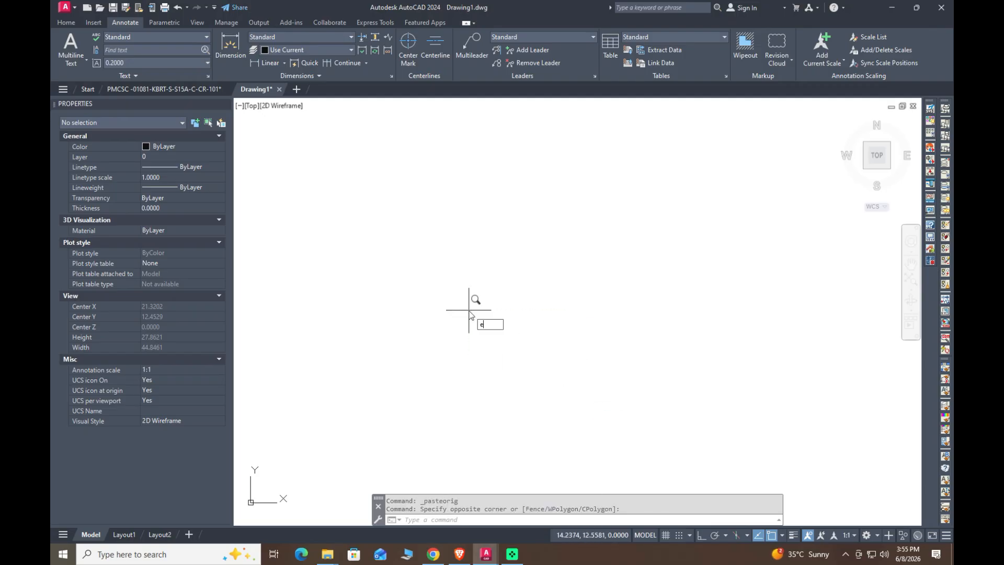
{"action": "key", "text": "Return"}
{"action": "scroll", "coordinate": [628, 342], "scroll_direction": "down", "scroll_amount": 4}
Delete the lower parallel centerline polyline that has no chainage labels.
{"action": "scroll", "coordinate": [435, 371], "scroll_direction": "up", "scroll_amount": 8}
{"action": "scroll", "coordinate": [748, 303], "scroll_direction": "up", "scroll_amount": 6}
{"action": "left_click", "coordinate": [691, 343]}
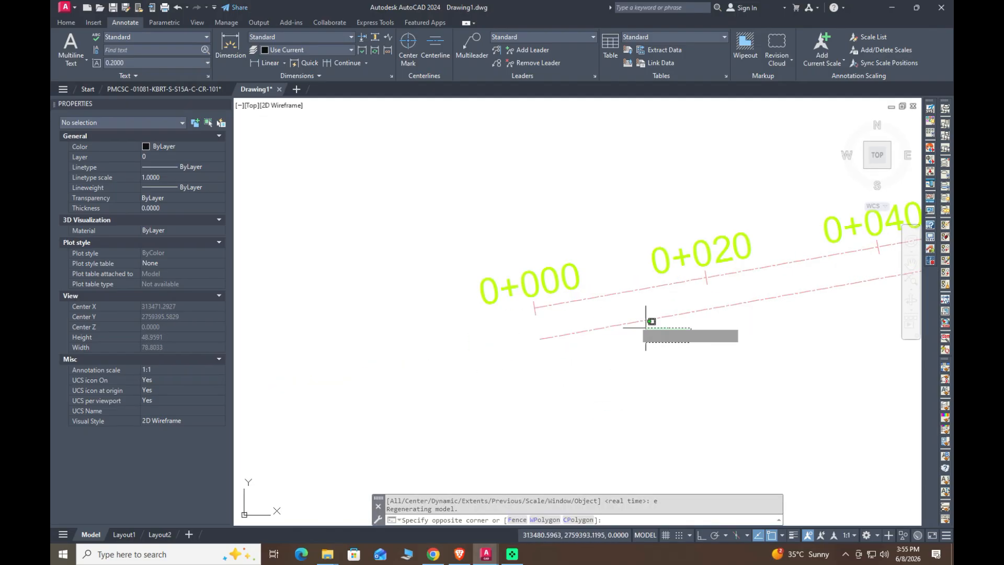
{"action": "left_click", "coordinate": [625, 316]}
{"action": "scroll", "coordinate": [460, 364], "scroll_direction": "down", "scroll_amount": 9}
{"action": "middle_click_drag", "start_coordinate": [865, 307], "coordinate": [546, 392]}
{"action": "scroll", "coordinate": [819, 301], "scroll_direction": "up", "scroll_amount": 7}
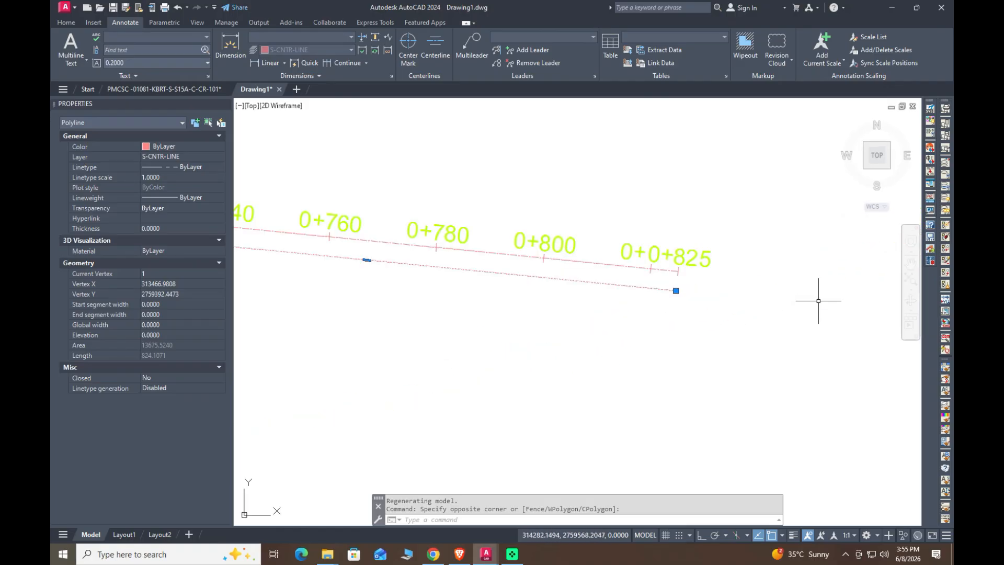
{"action": "key", "text": "Delete"}
Select all remaining S-CNTR-LINE centerline polylines with Select Similar and join them into one polyline.
{"action": "left_click", "coordinate": [573, 261]}
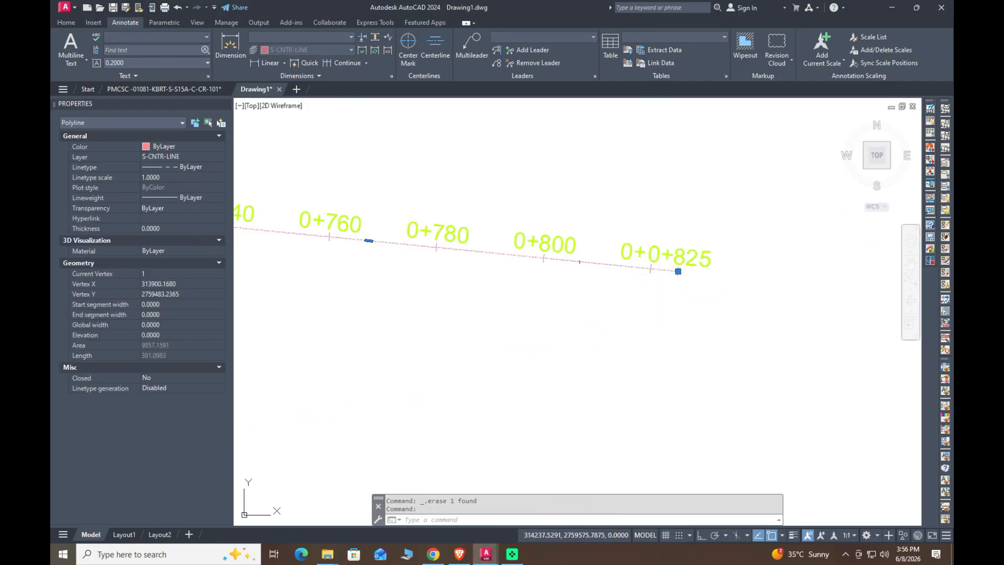
{"action": "scroll", "coordinate": [652, 297], "scroll_direction": "down", "scroll_amount": 8}
{"action": "scroll", "coordinate": [649, 316], "scroll_direction": "down", "scroll_amount": 3}
{"action": "scroll", "coordinate": [540, 336], "scroll_direction": "up", "scroll_amount": 8}
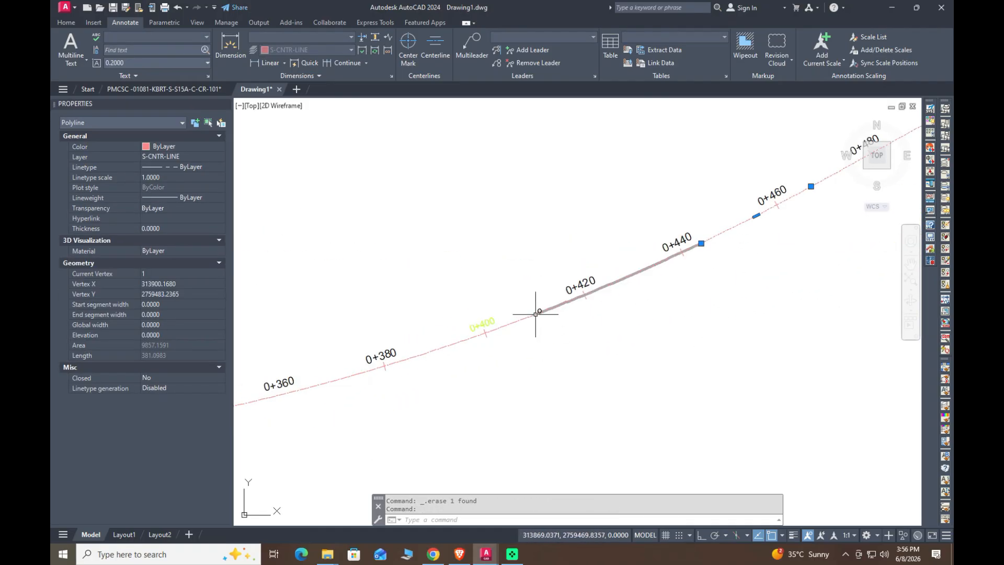
{"action": "left_click", "coordinate": [534, 312]}
{"action": "right_click", "coordinate": [582, 333]}
{"action": "left_click", "coordinate": [613, 232]}
{"action": "scroll", "coordinate": [573, 385], "scroll_direction": "down", "scroll_amount": 3}
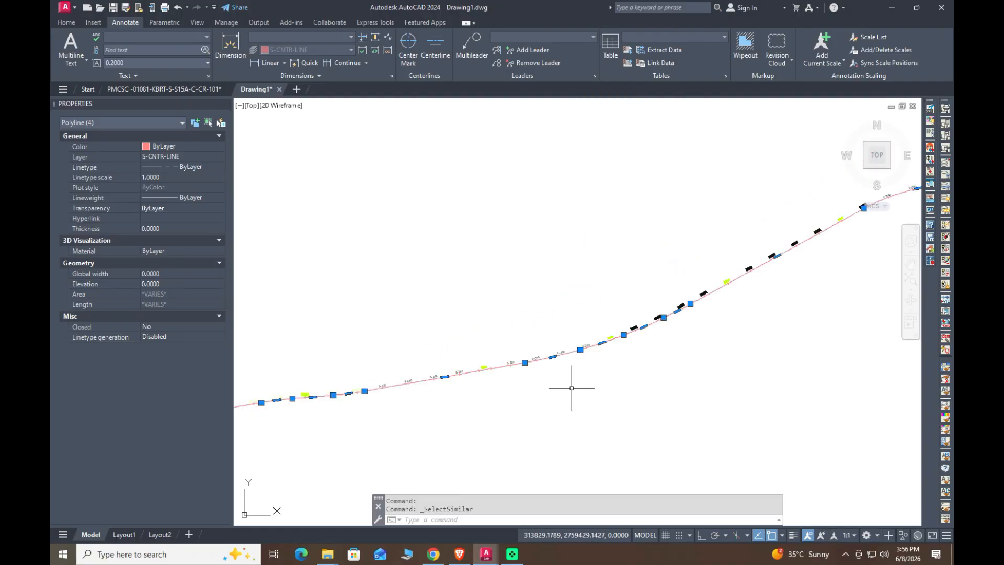
{"action": "scroll", "coordinate": [500, 392], "scroll_direction": "up", "scroll_amount": 2}
{"action": "scroll", "coordinate": [639, 386], "scroll_direction": "down", "scroll_amount": 4}
{"action": "scroll", "coordinate": [635, 386], "scroll_direction": "up", "scroll_amount": 3}
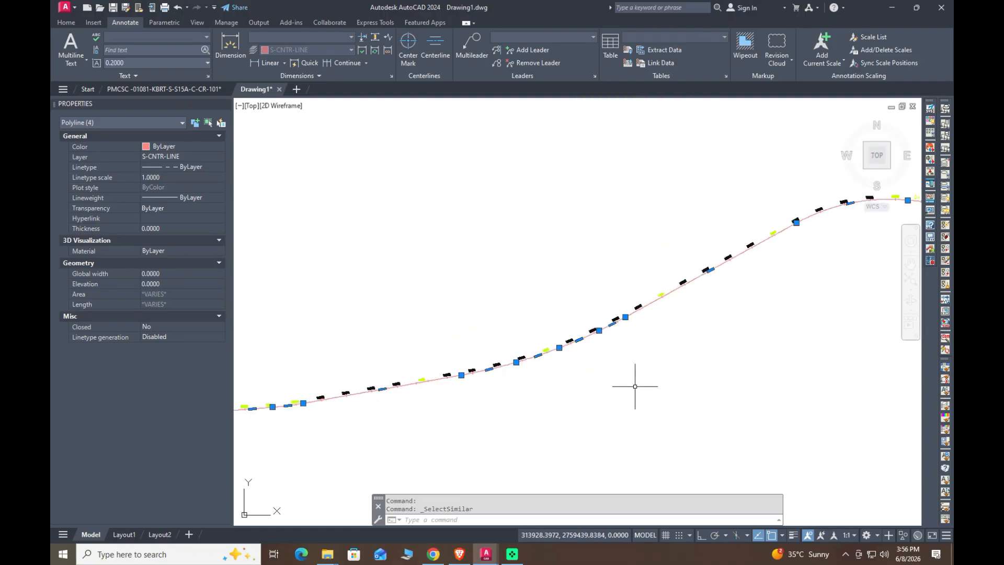
{"action": "key", "text": "Return"}
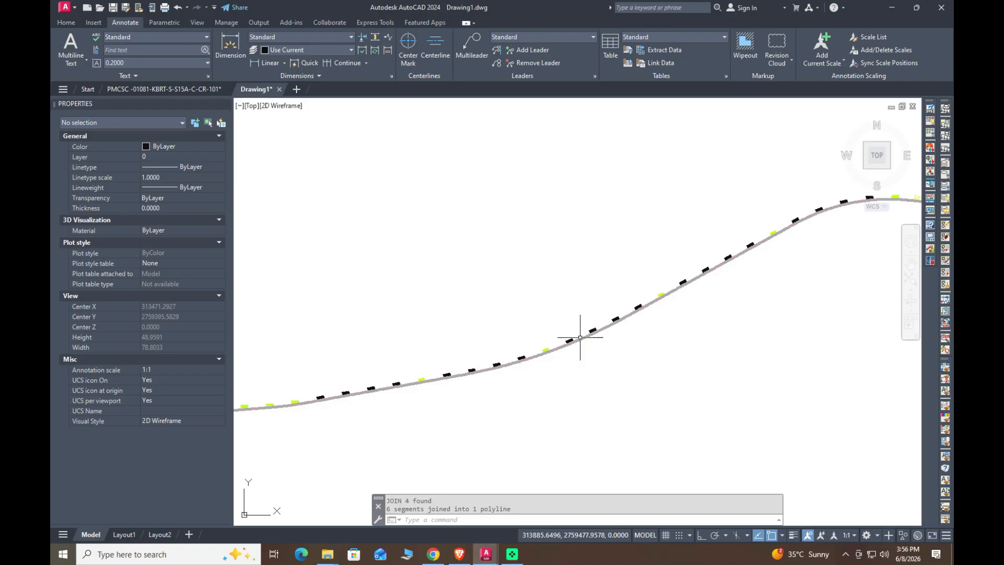
Examine the joined alignment and its chainage labels along the route.
{"action": "scroll", "coordinate": [629, 374], "scroll_direction": "down", "scroll_amount": 2}
{"action": "scroll", "coordinate": [630, 374], "scroll_direction": "down", "scroll_amount": 8}
{"action": "scroll", "coordinate": [598, 382], "scroll_direction": "up", "scroll_amount": 6}
{"action": "middle_click_drag", "start_coordinate": [610, 390], "coordinate": [379, 395]}
{"action": "scroll", "coordinate": [500, 404], "scroll_direction": "up", "scroll_amount": 4}
{"action": "scroll", "coordinate": [500, 404], "scroll_direction": "down", "scroll_amount": 2}
{"action": "scroll", "coordinate": [394, 417], "scroll_direction": "up", "scroll_amount": 4}
{"action": "key", "text": "Escape"}
Start the AP command to load an application and browse from the Desktop to the CR COMMANDS folder.
{"action": "type", "text": "AP"}
{"action": "key", "text": "Return"}
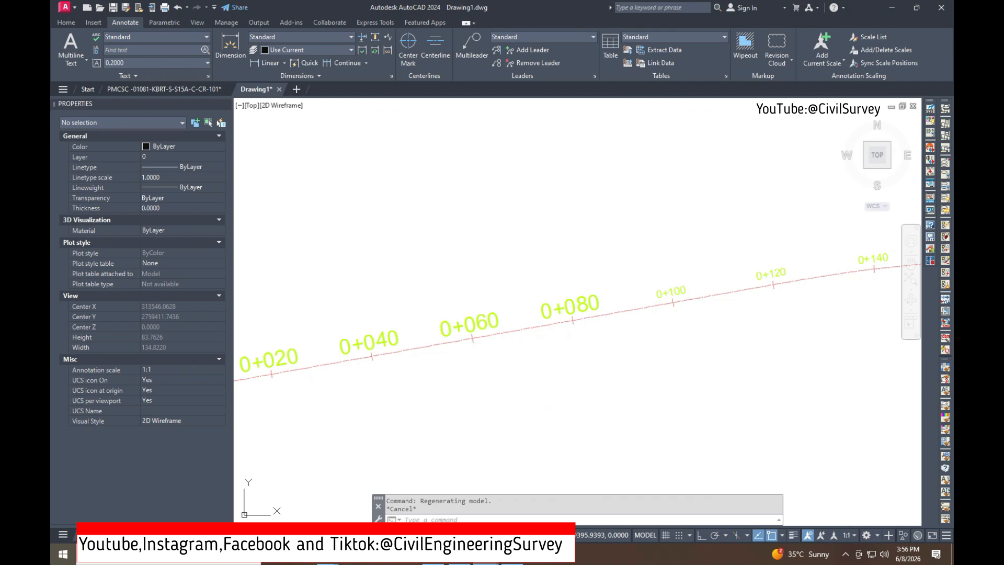
{"action": "left_click", "coordinate": [445, 157]}
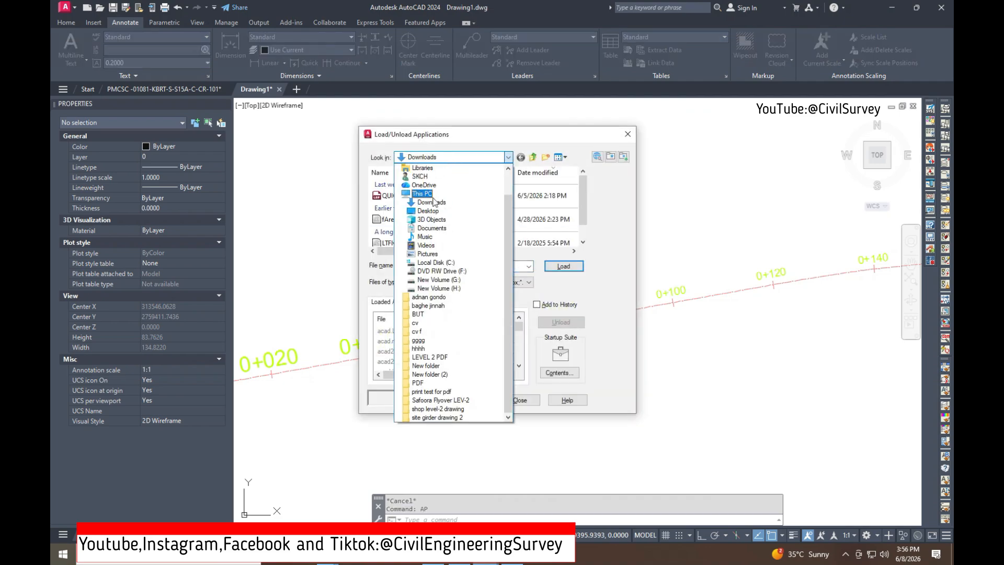
{"action": "left_click", "coordinate": [427, 211]}
{"action": "scroll", "coordinate": [424, 224], "scroll_direction": "down", "scroll_amount": 3}
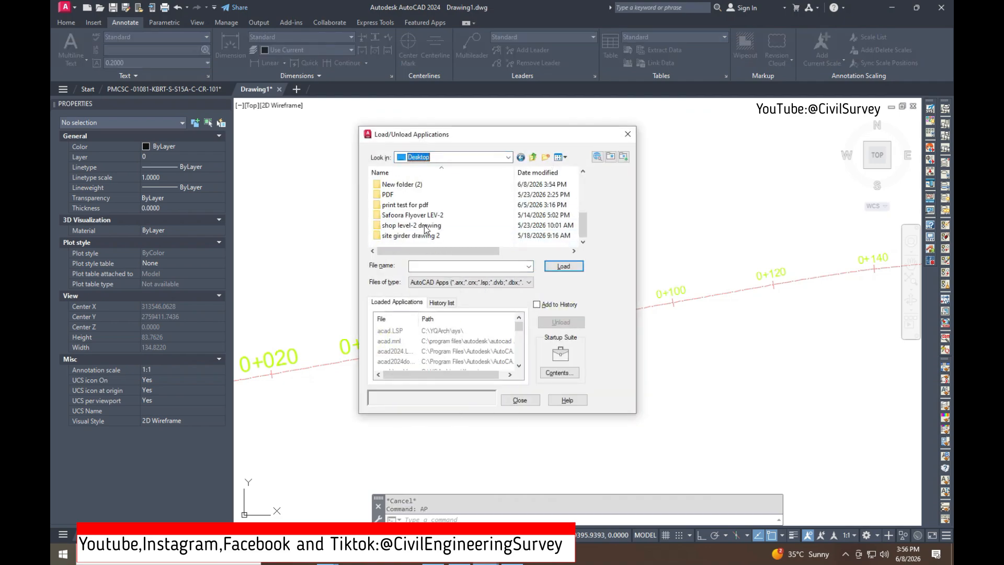
{"action": "scroll", "coordinate": [425, 224], "scroll_direction": "up", "scroll_amount": 2}
{"action": "scroll", "coordinate": [425, 225], "scroll_direction": "down", "scroll_amount": 1}
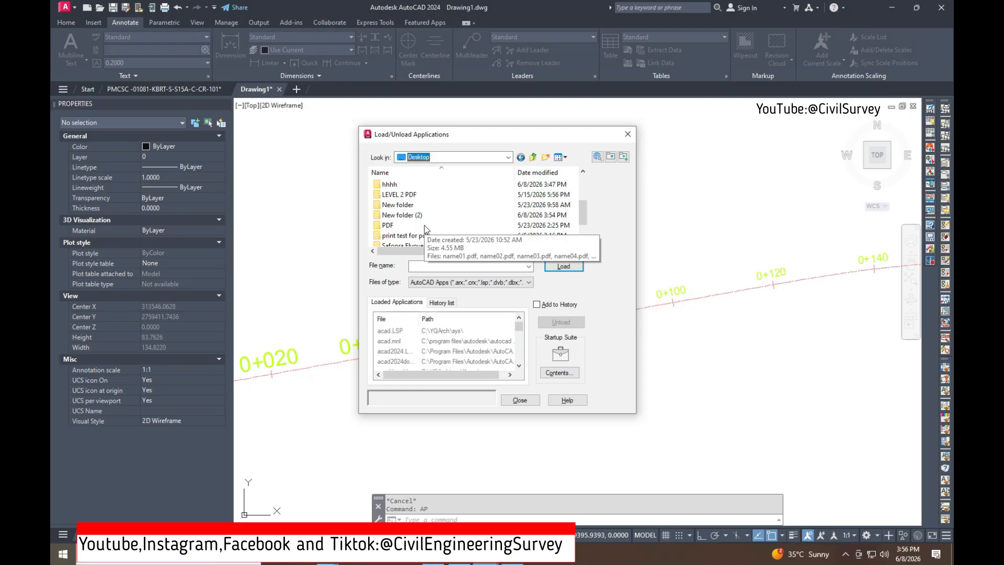
{"action": "scroll", "coordinate": [424, 225], "scroll_direction": "up", "scroll_amount": 1}
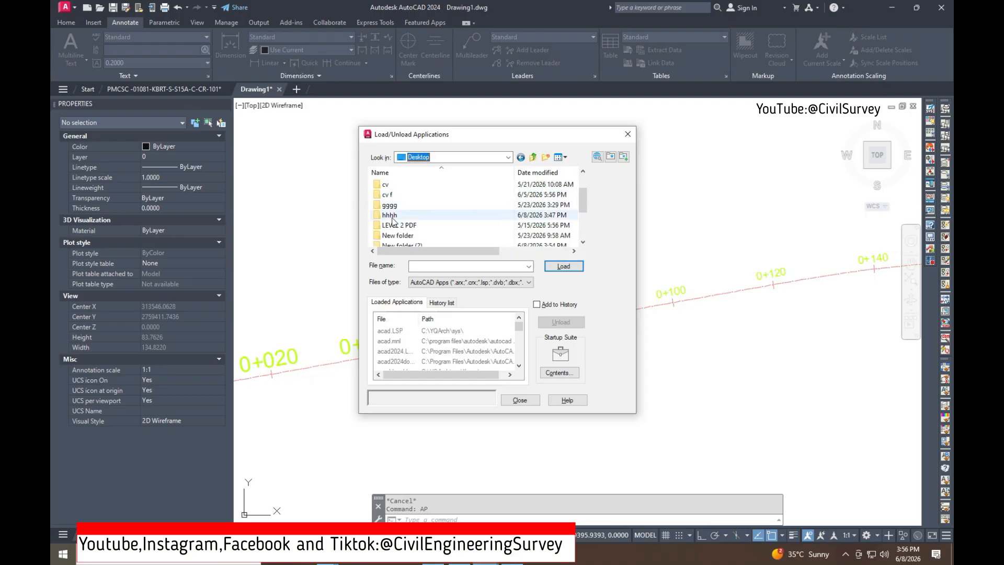
{"action": "double_click", "coordinate": [416, 212]}
{"action": "double_click", "coordinate": [406, 184]}
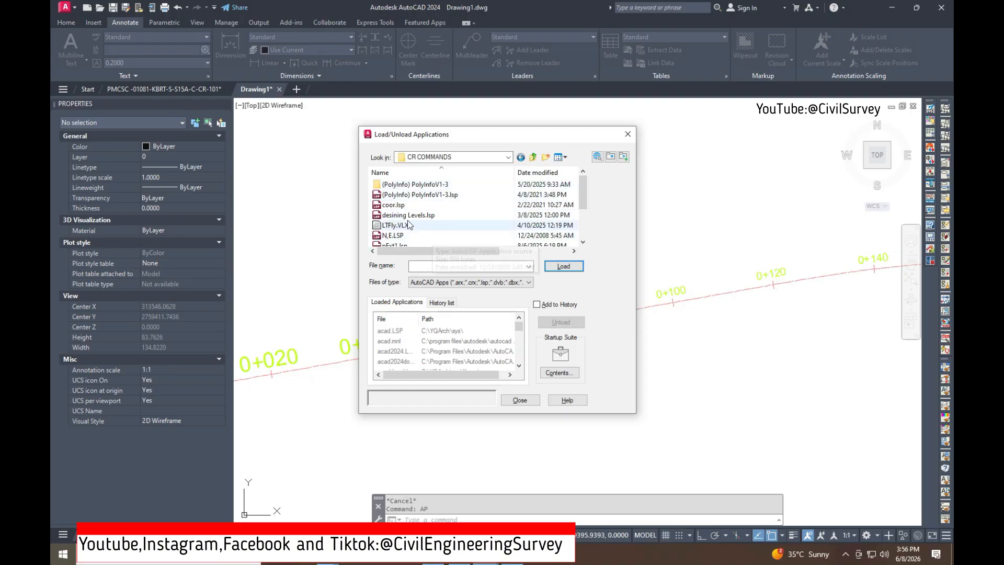
Open pExt1.lsp in Notepad to look up the command name it defines, then close it.
{"action": "left_click", "coordinate": [397, 215]}
{"action": "right_click", "coordinate": [458, 215]}
{"action": "left_click", "coordinate": [494, 245]}
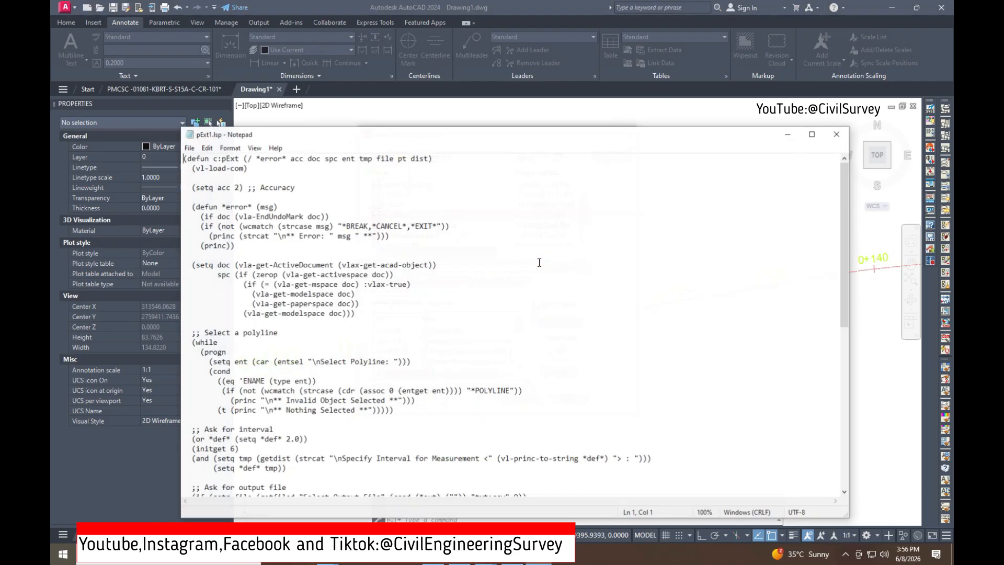
{"action": "left_click_drag", "start_coordinate": [222, 161], "coordinate": [240, 161]}
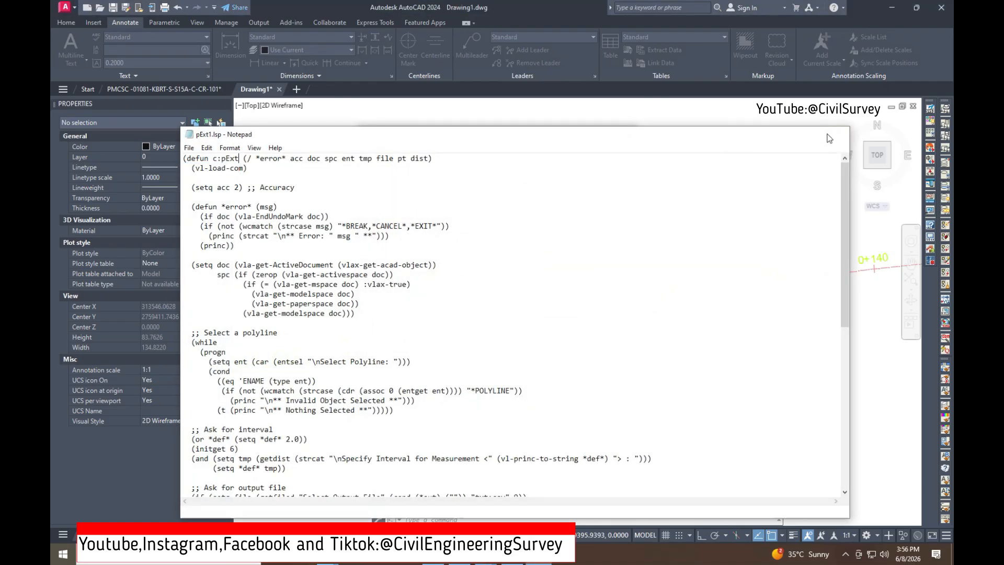
{"action": "left_click", "coordinate": [837, 134]}
Load the pExt1.lsp routine and close the application loading dialog.
{"action": "left_click", "coordinate": [564, 266]}
{"action": "left_click", "coordinate": [520, 400]}
Run the PEXT command and select the alignment polyline near chainage 0+000.
{"action": "scroll", "coordinate": [526, 398], "scroll_direction": "down", "scroll_amount": 3}
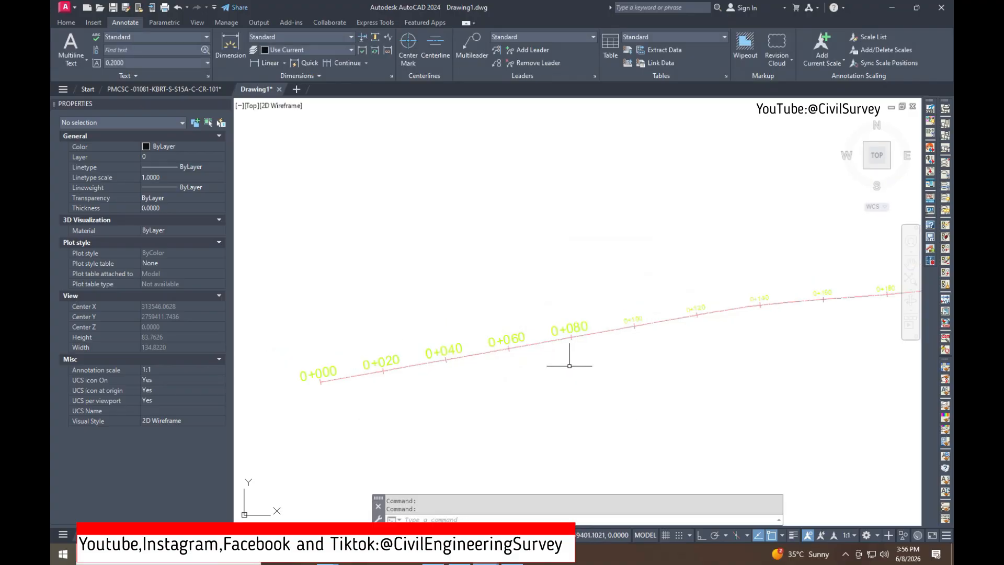
{"action": "scroll", "coordinate": [527, 363], "scroll_direction": "up", "scroll_amount": 3}
{"action": "type", "text": "pext"}
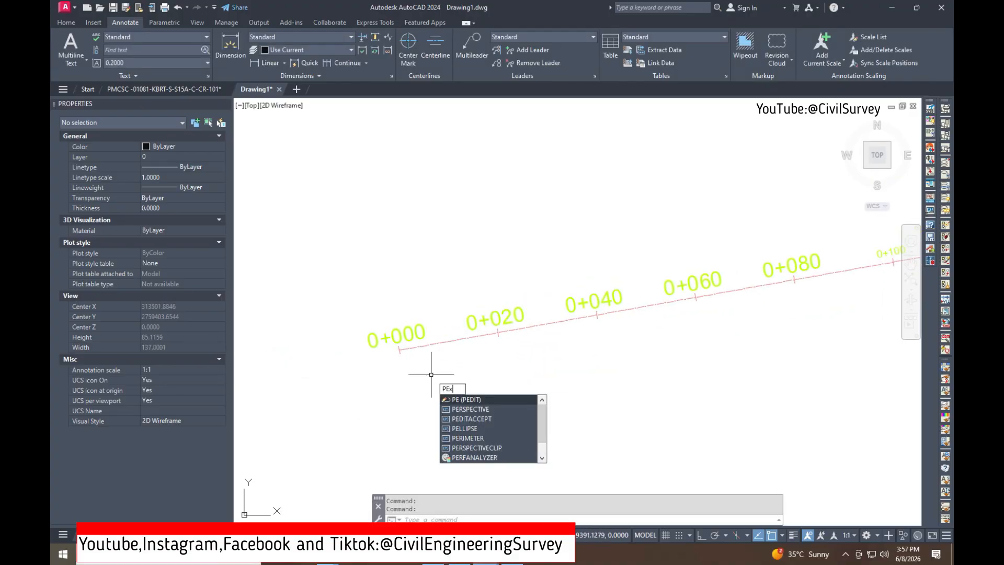
{"action": "key", "text": "Return"}
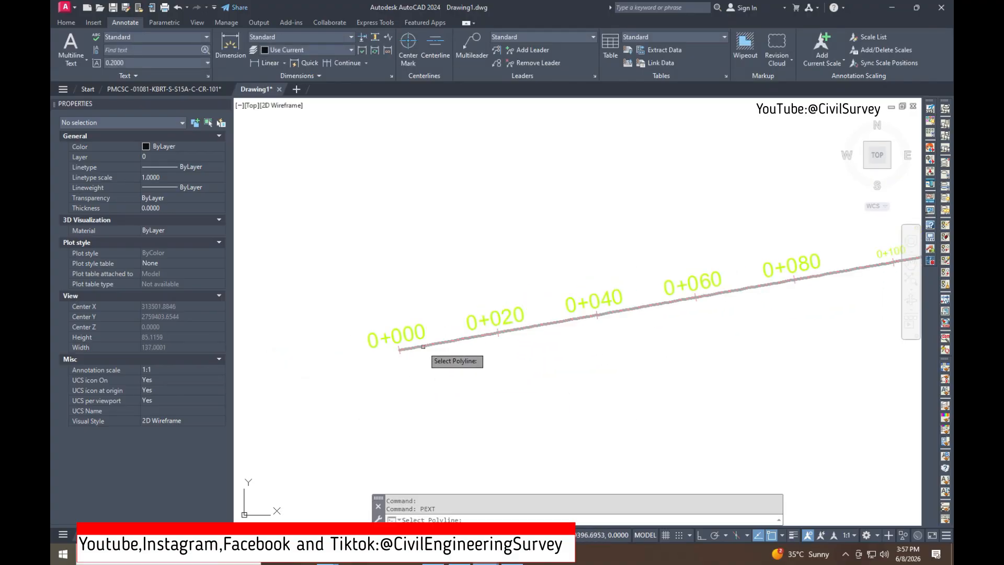
{"action": "left_click", "coordinate": [425, 346]}
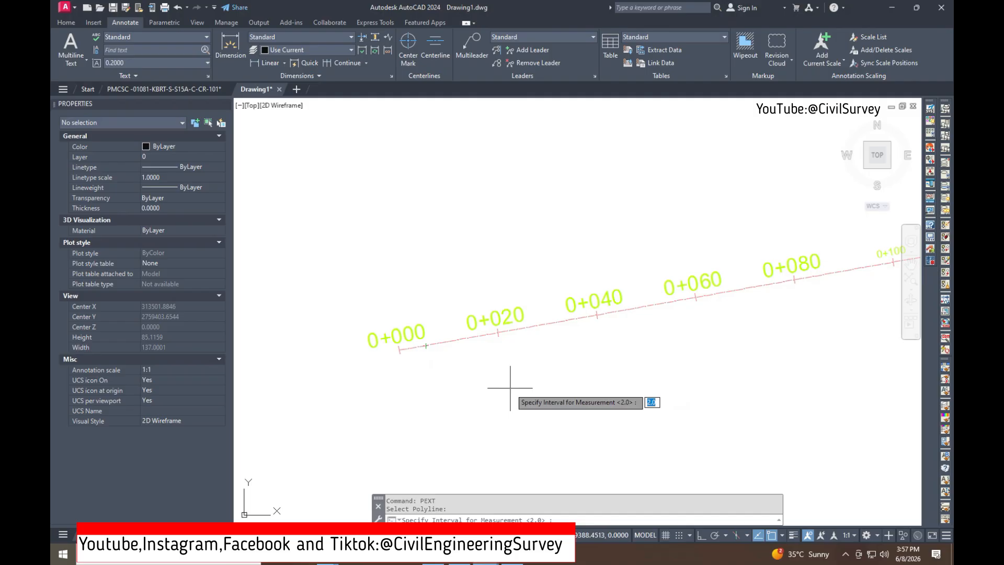
Check the chainage spacing along the alignment and set the measurement interval to 20.
{"action": "scroll", "coordinate": [802, 340], "scroll_direction": "down", "scroll_amount": 3}
{"action": "scroll", "coordinate": [719, 343], "scroll_direction": "up", "scroll_amount": 3}
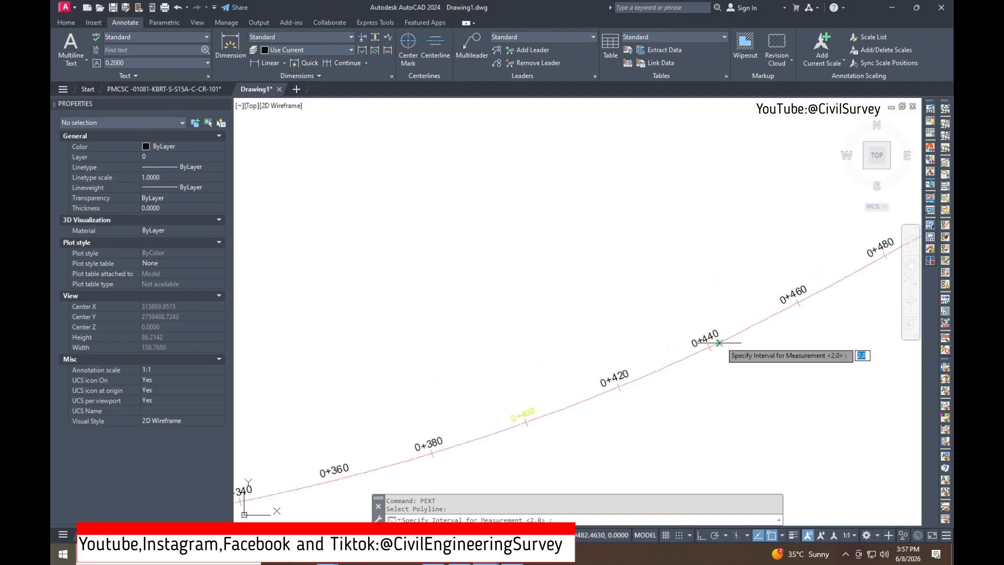
{"action": "scroll", "coordinate": [592, 419], "scroll_direction": "down", "scroll_amount": 3}
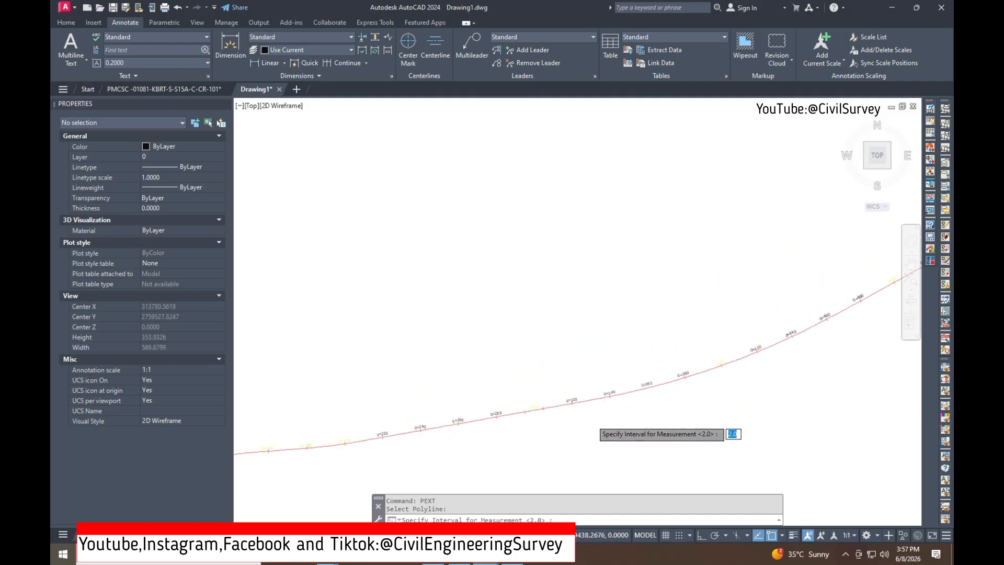
{"action": "scroll", "coordinate": [591, 419], "scroll_direction": "up", "scroll_amount": 3}
{"action": "scroll", "coordinate": [592, 419], "scroll_direction": "down", "scroll_amount": 3}
{"action": "scroll", "coordinate": [413, 460], "scroll_direction": "up", "scroll_amount": 3}
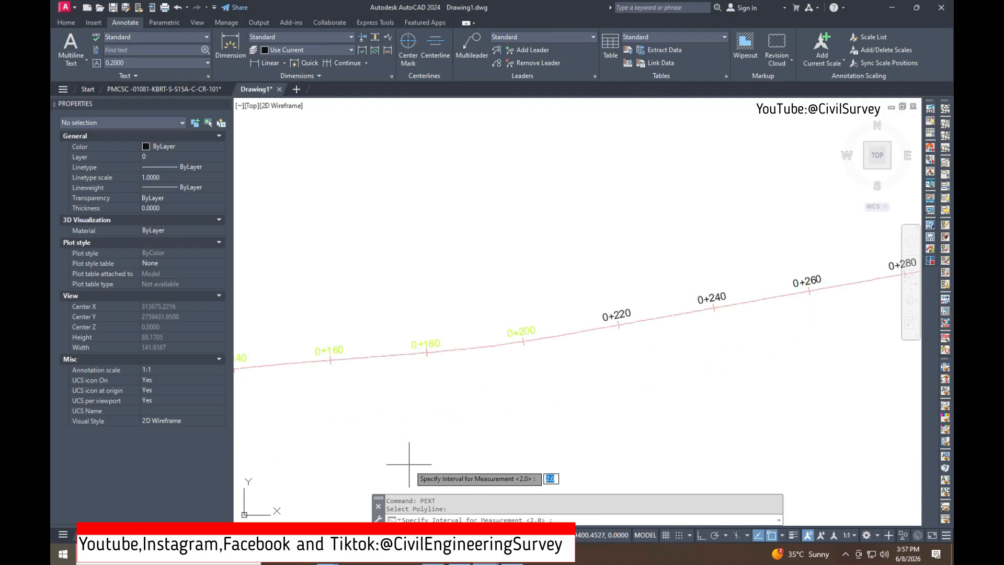
{"action": "scroll", "coordinate": [418, 465], "scroll_direction": "down", "scroll_amount": 3}
{"action": "scroll", "coordinate": [601, 428], "scroll_direction": "up", "scroll_amount": 3}
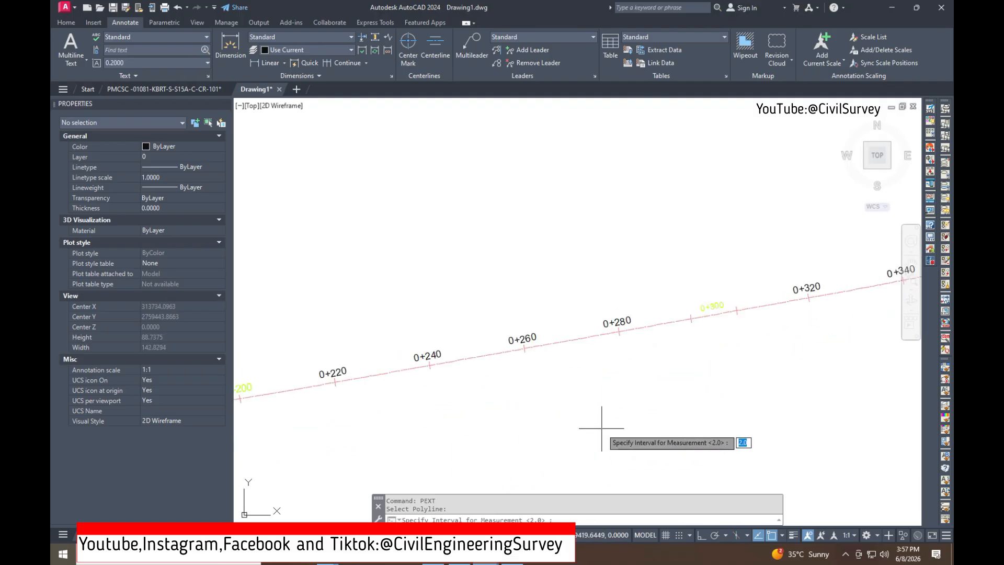
{"action": "key", "text": "Return"}
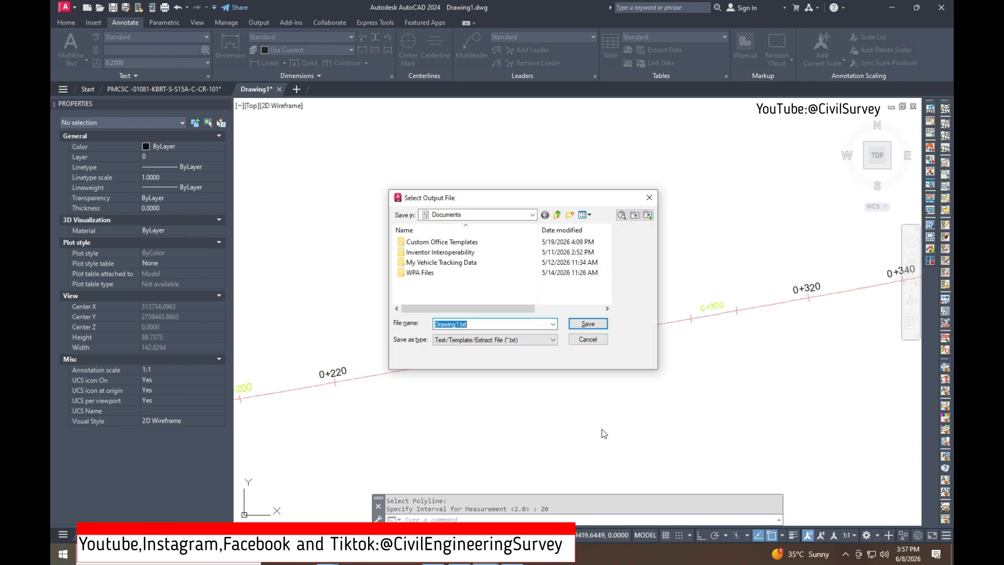
Save the output file as Drawing1.csv in the hhhh folder on the Desktop, using the csv file type.
{"action": "left_click", "coordinate": [519, 340]}
{"action": "left_click", "coordinate": [481, 352]}
{"action": "left_click", "coordinate": [460, 215]}
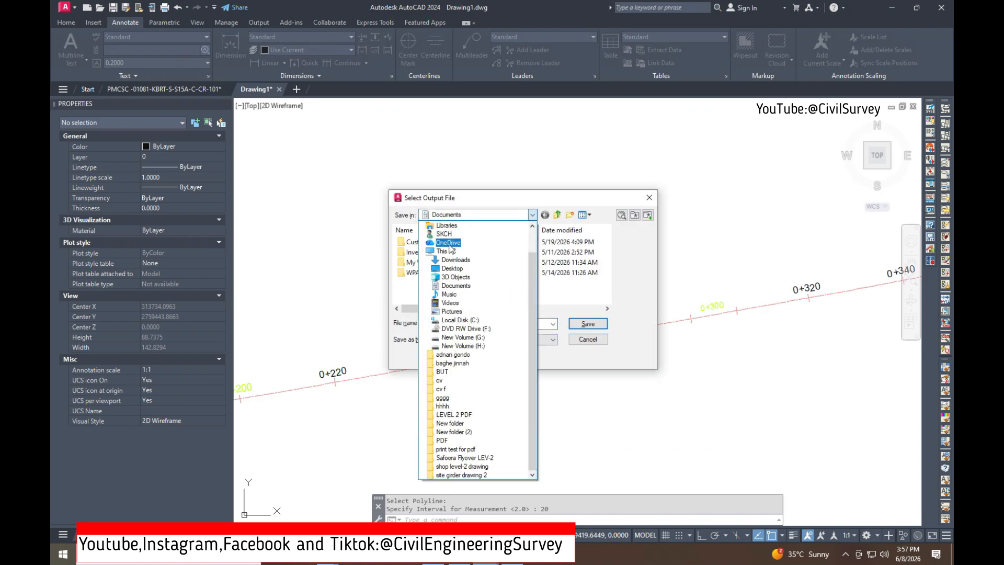
{"action": "left_click", "coordinate": [453, 269]}
{"action": "scroll", "coordinate": [460, 270], "scroll_direction": "down", "scroll_amount": 3}
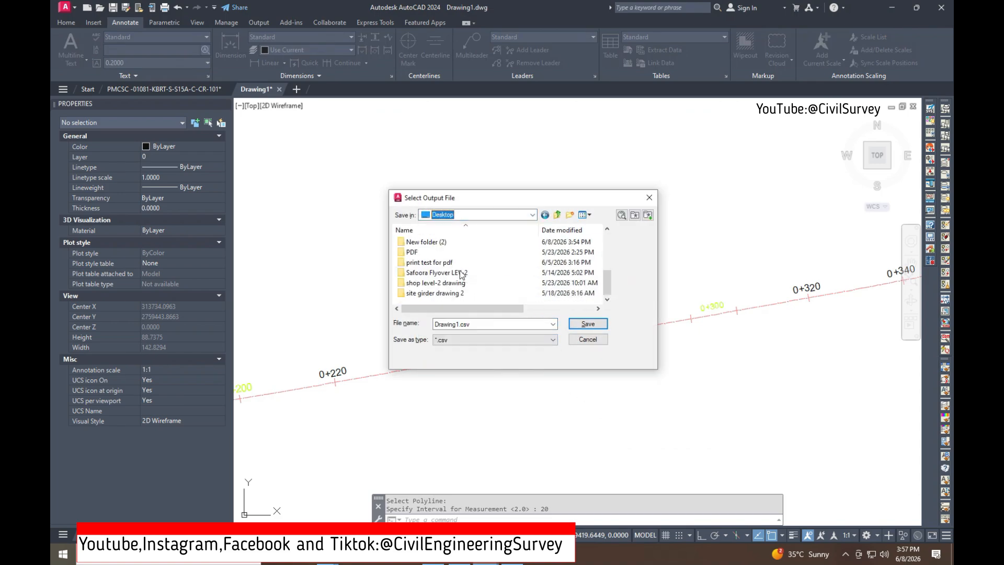
{"action": "scroll", "coordinate": [460, 271], "scroll_direction": "up", "scroll_amount": 5}
{"action": "double_click", "coordinate": [443, 243]}
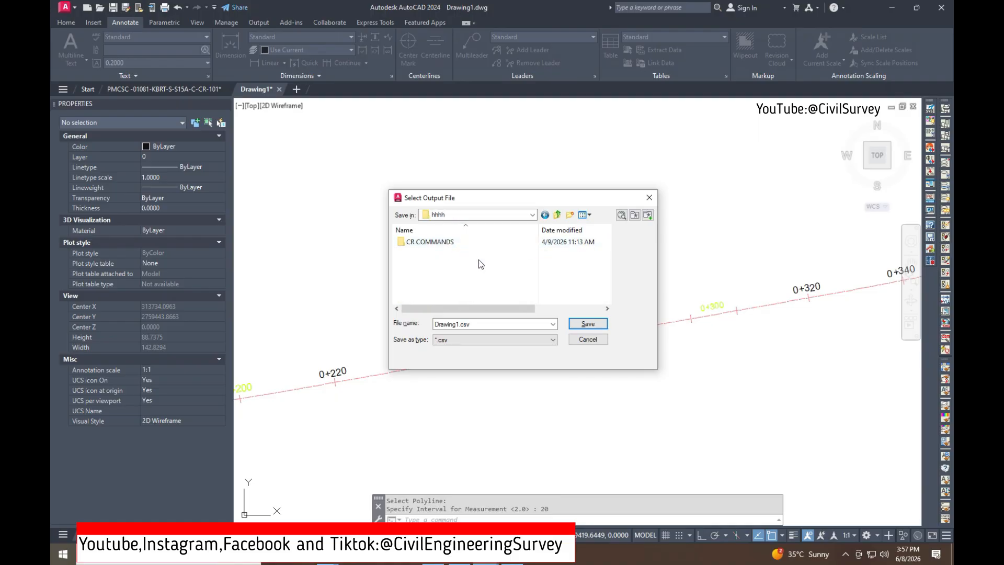
{"action": "left_click", "coordinate": [590, 325]}
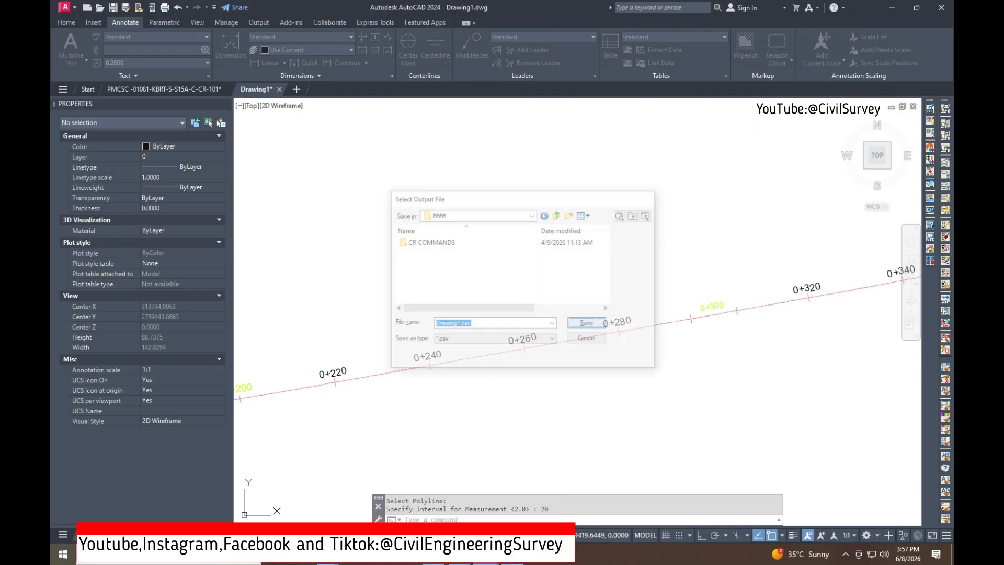
Switch to the desktop, open Drawing1.csv from the hhhh folder in Excel and widen column A to review its rows.
{"action": "left_click", "coordinate": [885, 12]}
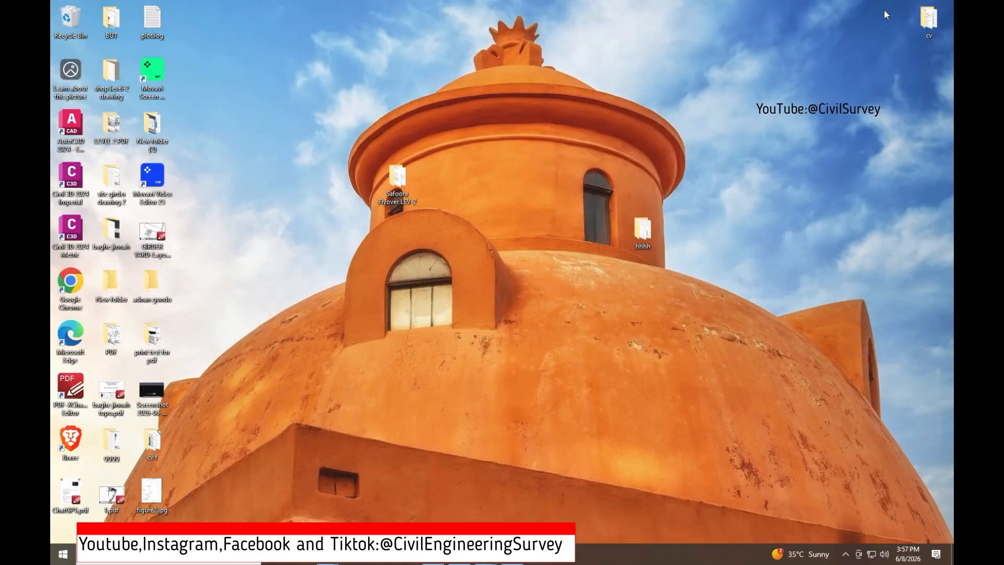
{"action": "double_click", "coordinate": [643, 230]}
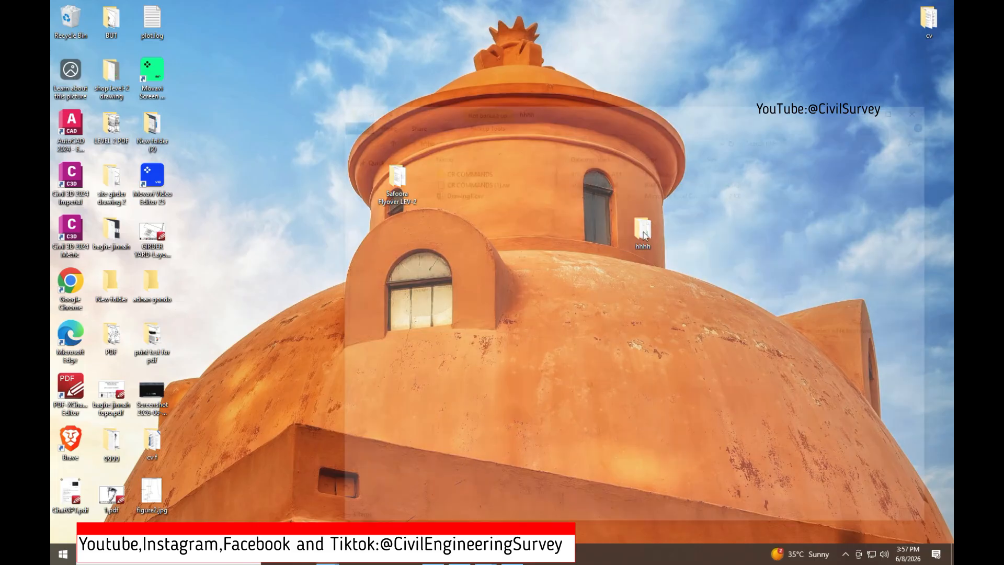
{"action": "double_click", "coordinate": [458, 191]}
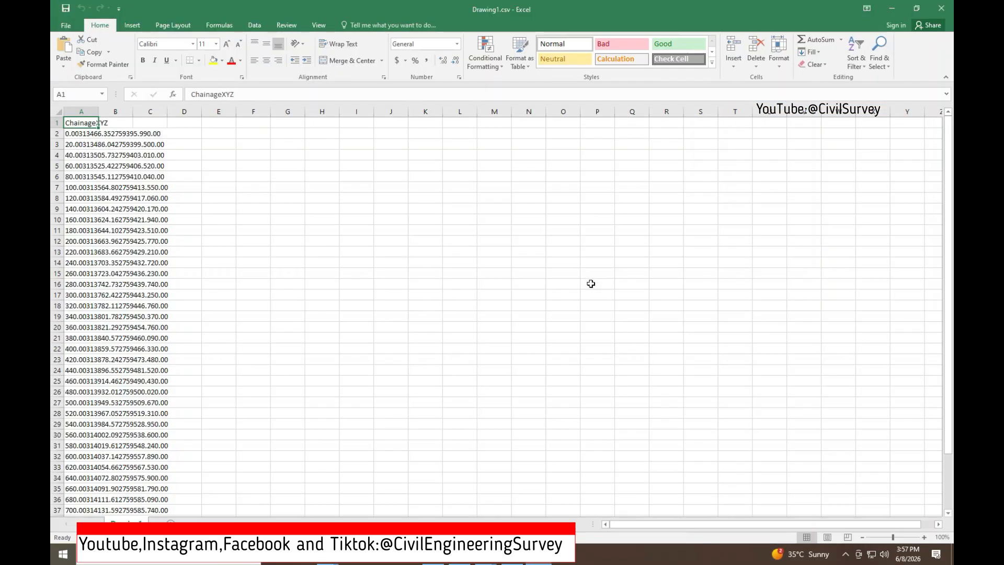
{"action": "left_click_drag", "start_coordinate": [98, 111], "coordinate": [186, 111]}
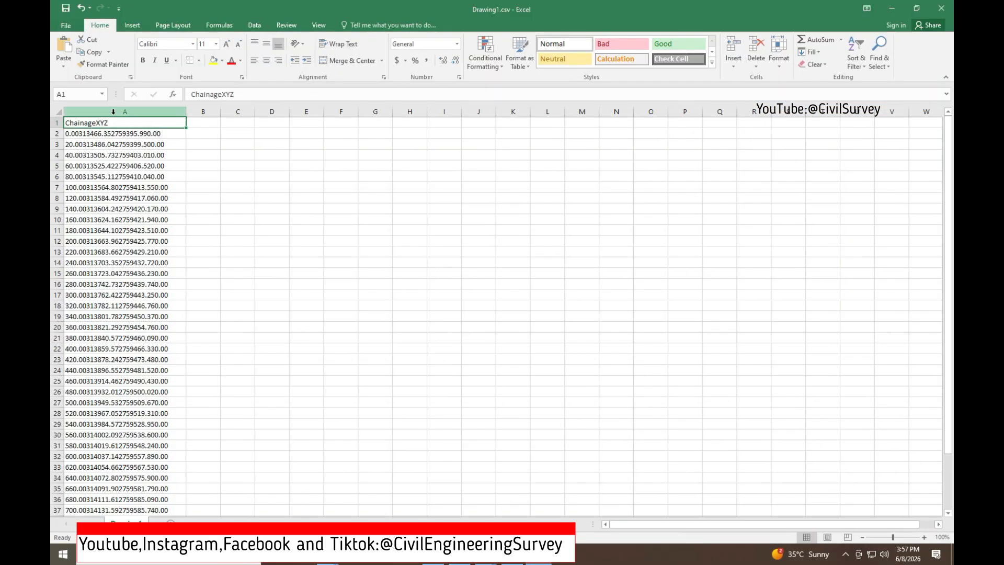
{"action": "scroll", "coordinate": [119, 381], "scroll_direction": "down", "scroll_amount": 7}
{"action": "scroll", "coordinate": [119, 382], "scroll_direction": "up", "scroll_amount": 7}
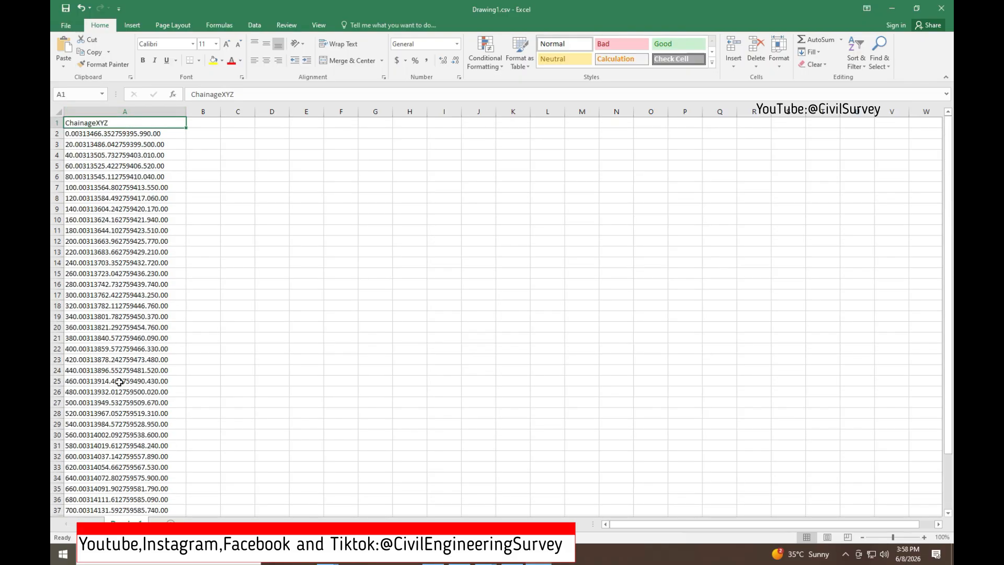
Split the data in A2:A43 into separate columns with Text to Columns, using Delimited with the Tab delimiter and General format.
{"action": "left_click_drag", "start_coordinate": [90, 137], "coordinate": [110, 409]}
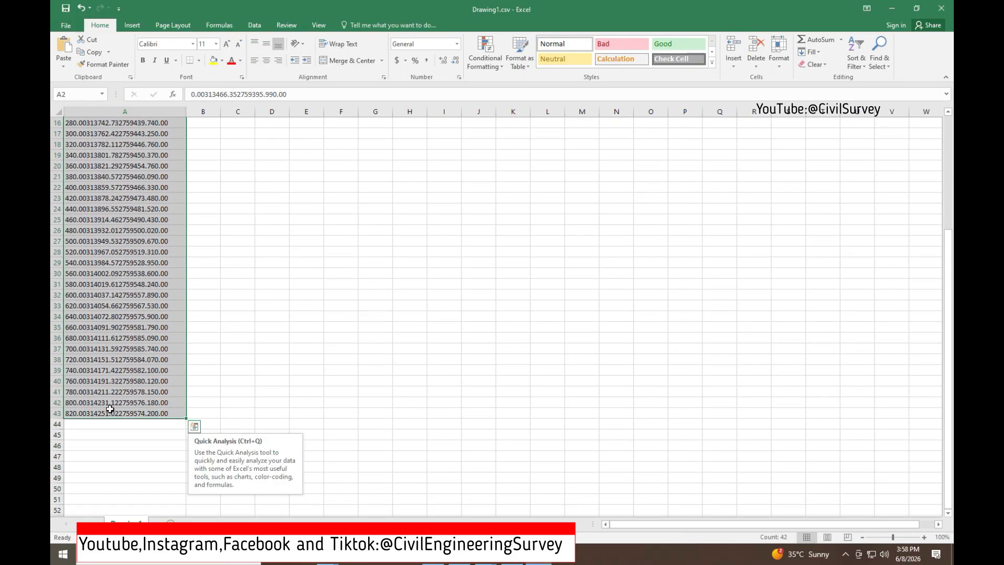
{"action": "left_click", "coordinate": [255, 26]}
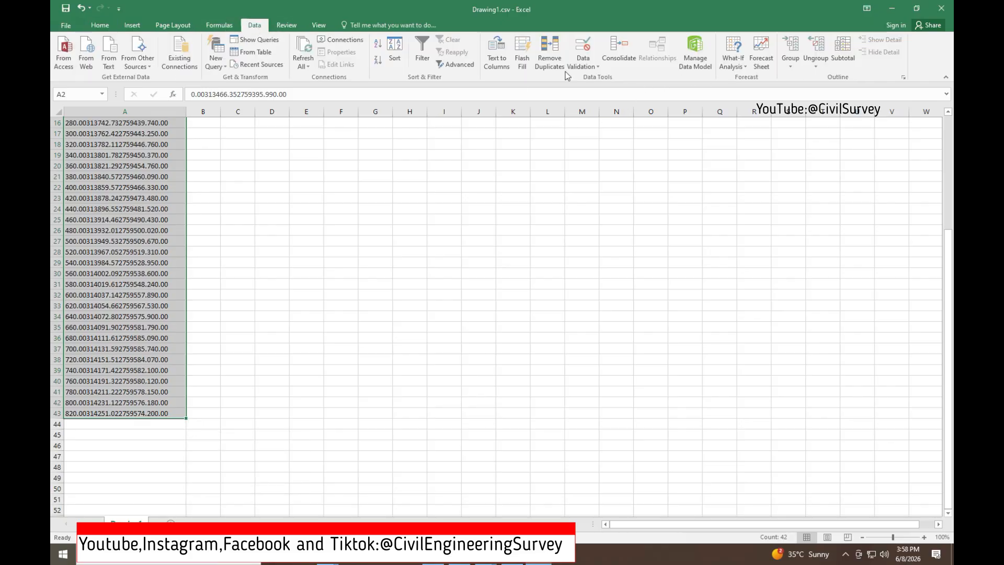
{"action": "left_click", "coordinate": [497, 52]}
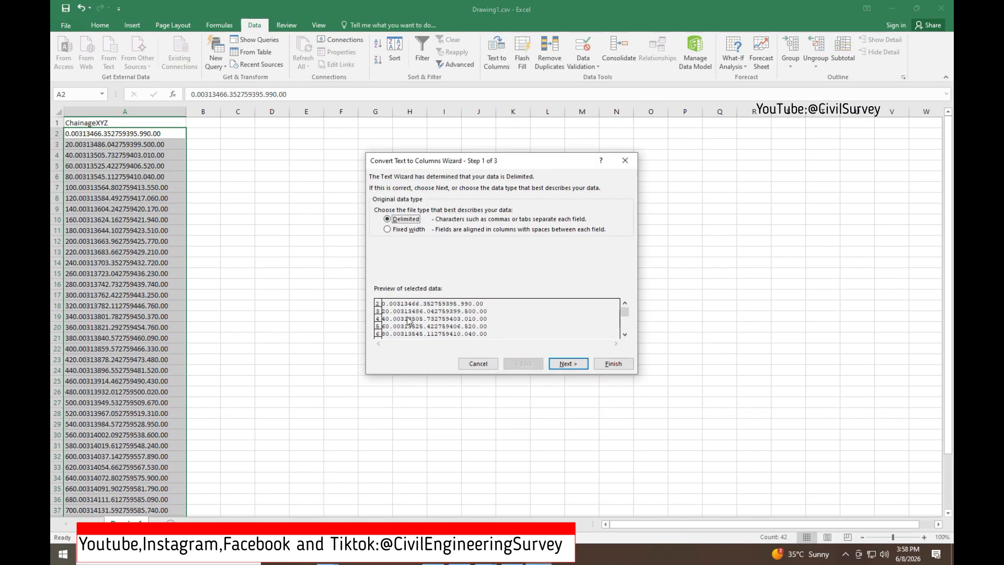
{"action": "left_click", "coordinate": [568, 364]}
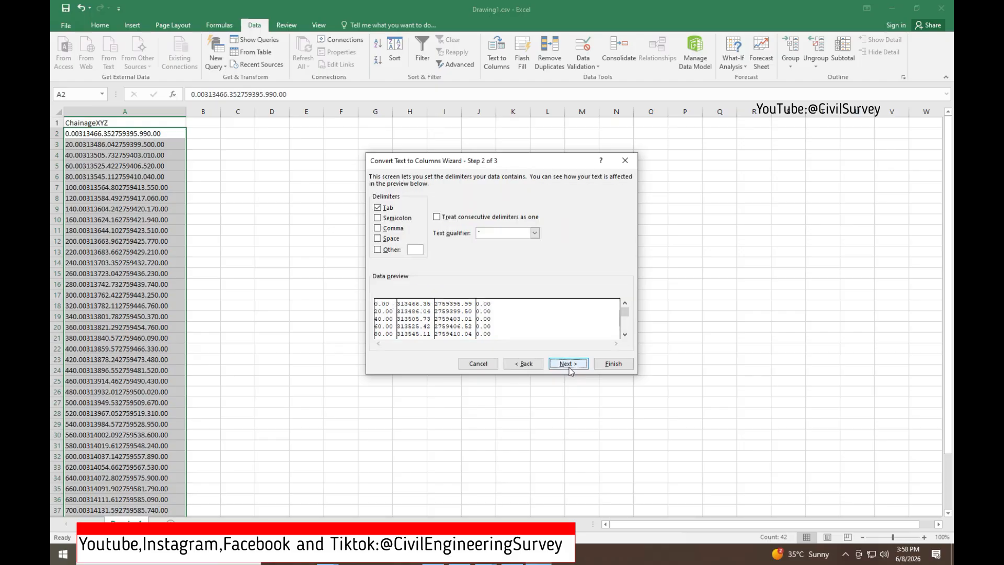
{"action": "left_click", "coordinate": [569, 367]}
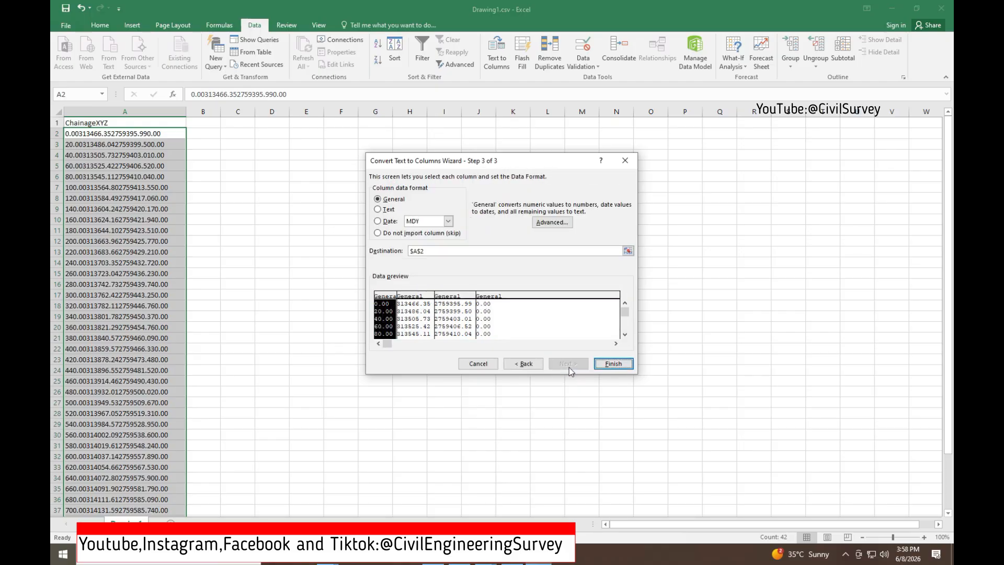
{"action": "left_click", "coordinate": [610, 361]}
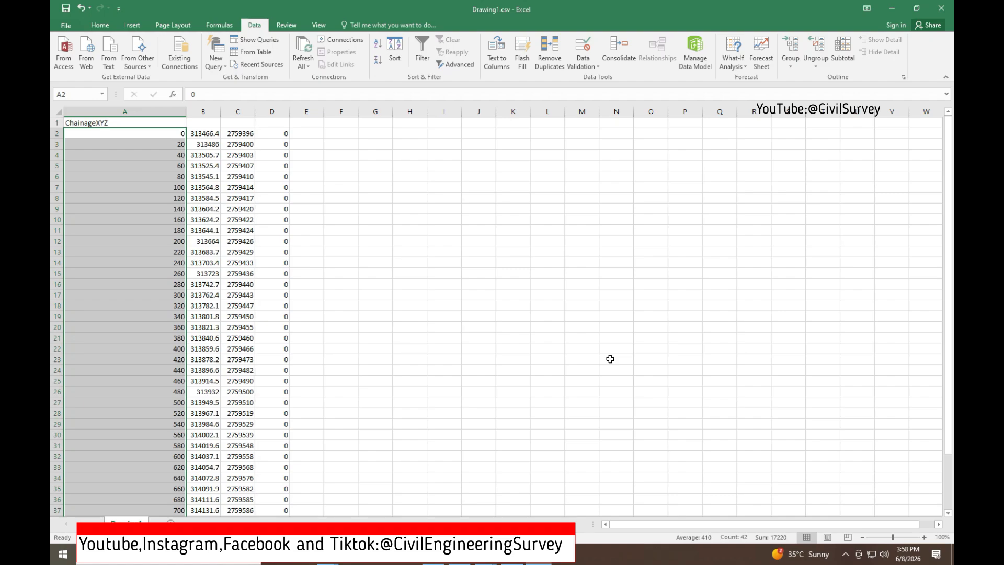
Apply the custom number format 00+000 to the chainage values in column A and narrow the column to fit.
{"action": "right_click", "coordinate": [138, 136]}
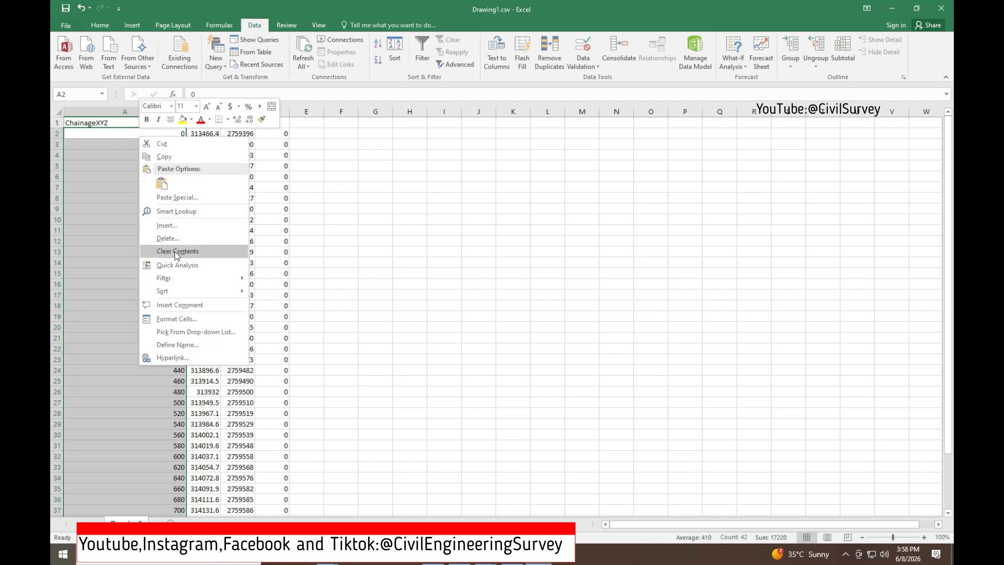
{"action": "left_click", "coordinate": [177, 319]}
{"action": "left_click", "coordinate": [75, 312]}
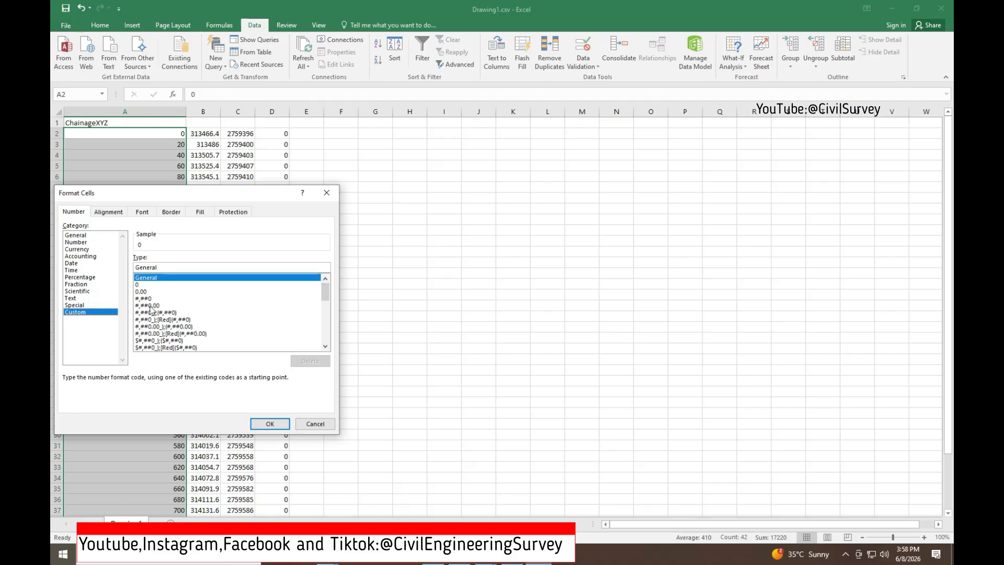
{"action": "left_click", "coordinate": [153, 292]}
{"action": "type", "text": "00+000"}
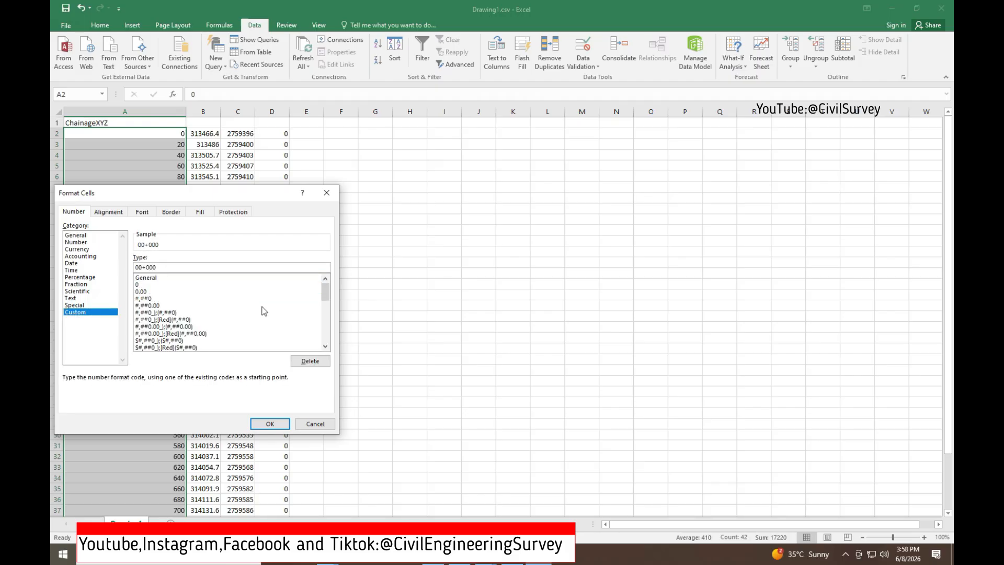
{"action": "left_click", "coordinate": [268, 425]}
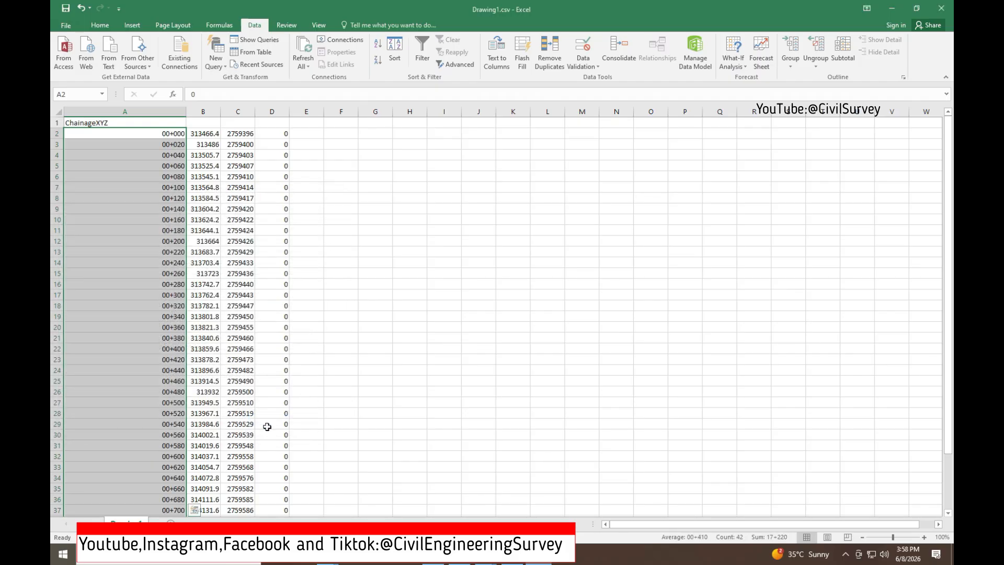
{"action": "double_click", "coordinate": [189, 113]}
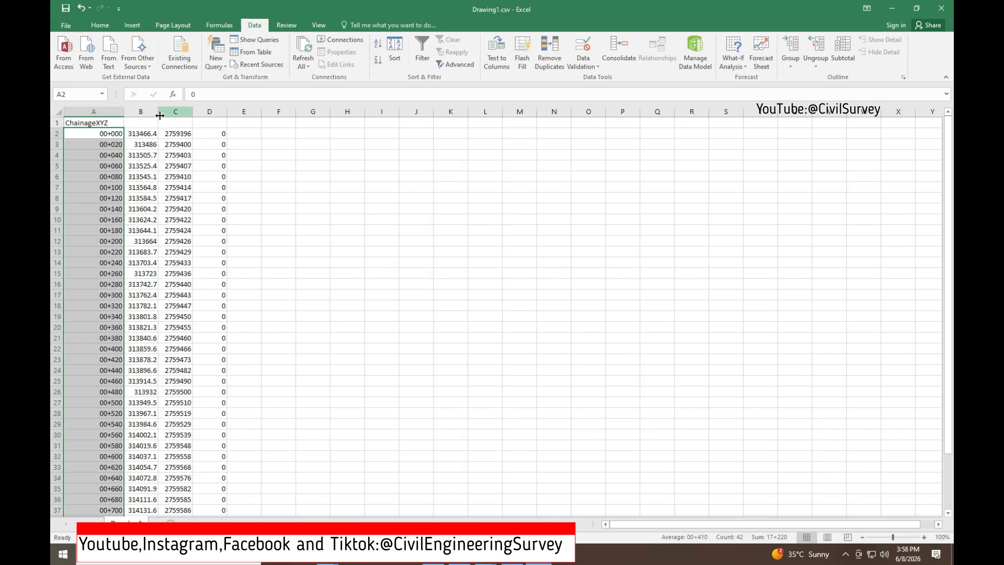
Replace the combined header in A1 with "chainage" and widen column B to show the full coordinate decimals.
{"action": "left_click", "coordinate": [89, 122]}
{"action": "key", "text": "Delete"}
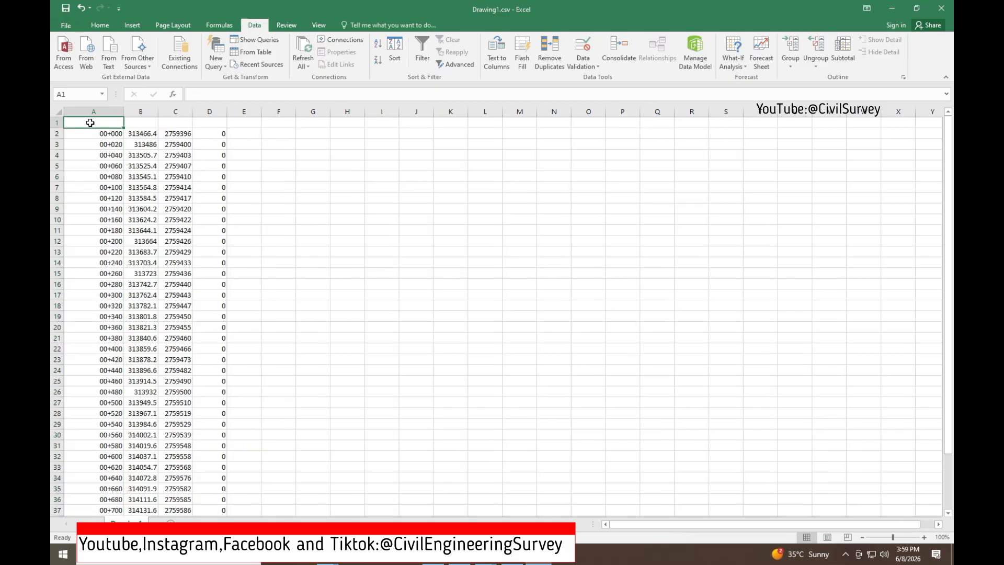
{"action": "type", "text": "chainage"}
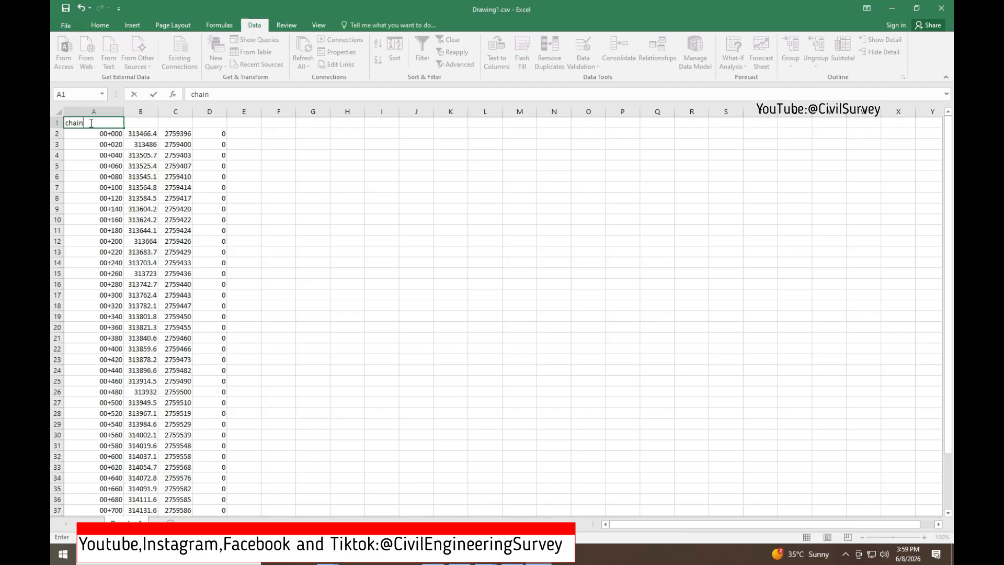
{"action": "left_click", "coordinate": [159, 112]}
{"action": "double_click", "coordinate": [158, 111]}
Enter the headers "Easting", "Northing" and "Z Elevation" in cells B1, C1 and D1.
{"action": "left_click", "coordinate": [163, 124]}
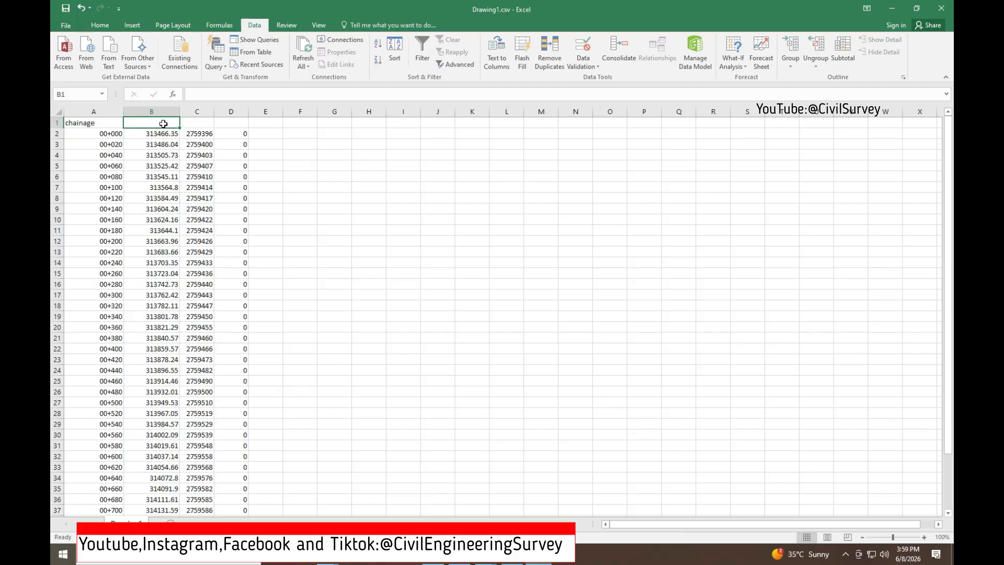
{"action": "type", "text": "Easting"}
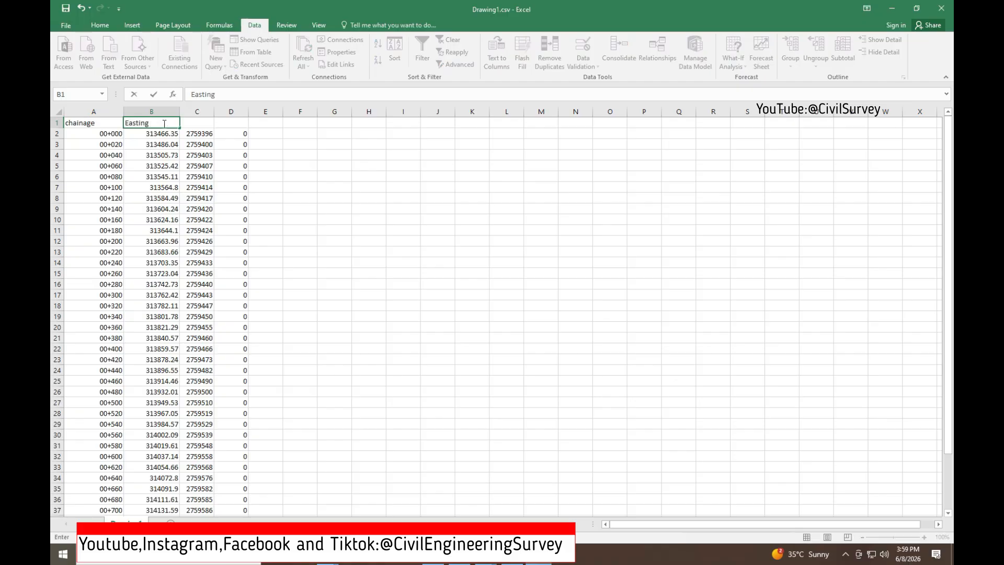
{"action": "left_click", "coordinate": [209, 124]}
{"action": "type", "text": "Northing"}
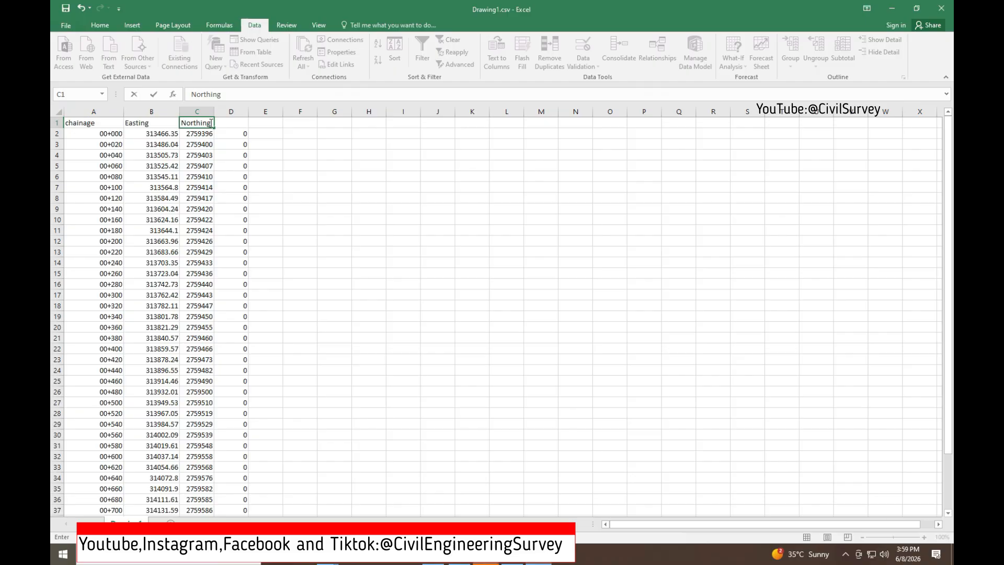
{"action": "left_click", "coordinate": [228, 121]}
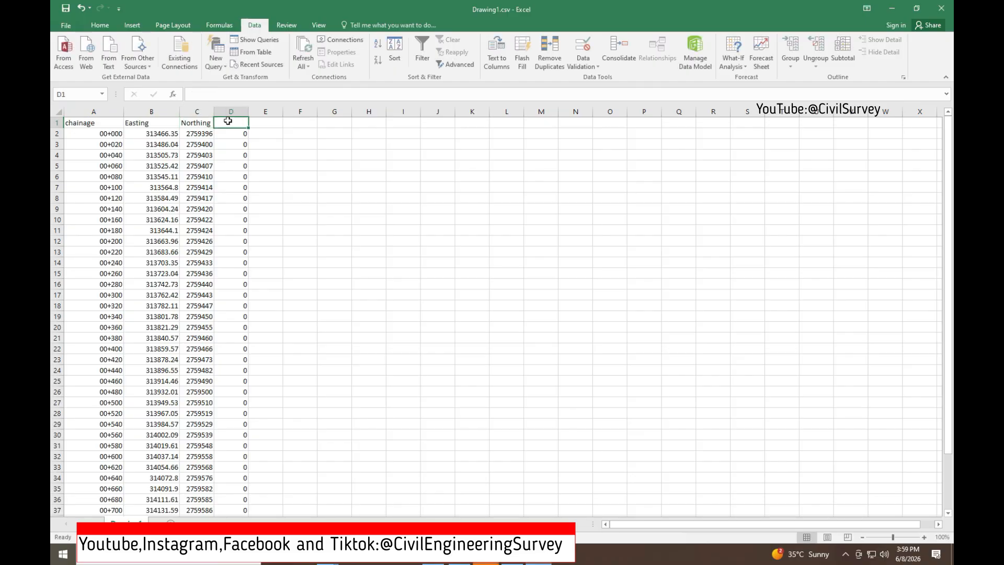
{"action": "type", "text": "Z Elevation"}
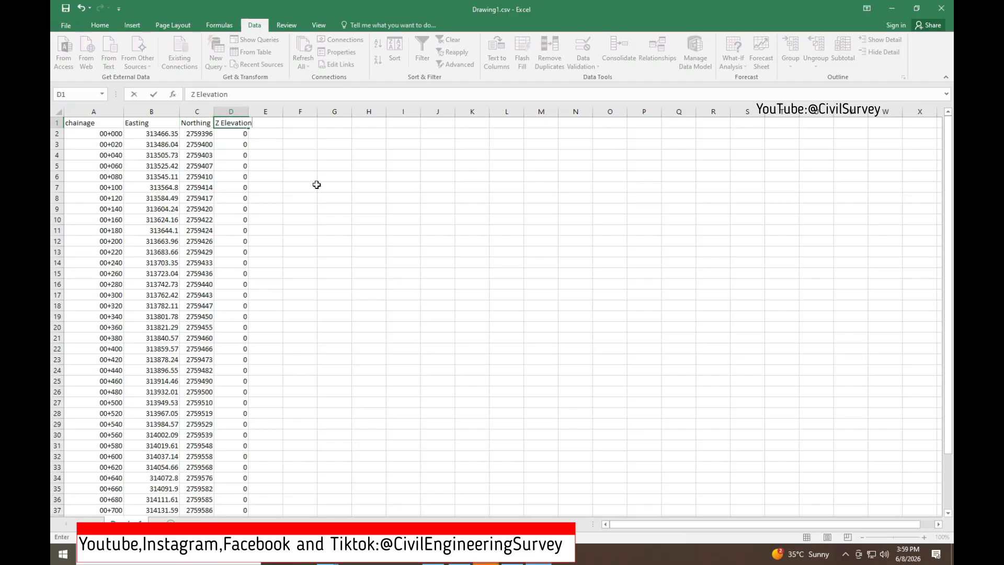
{"action": "left_click", "coordinate": [316, 184]}
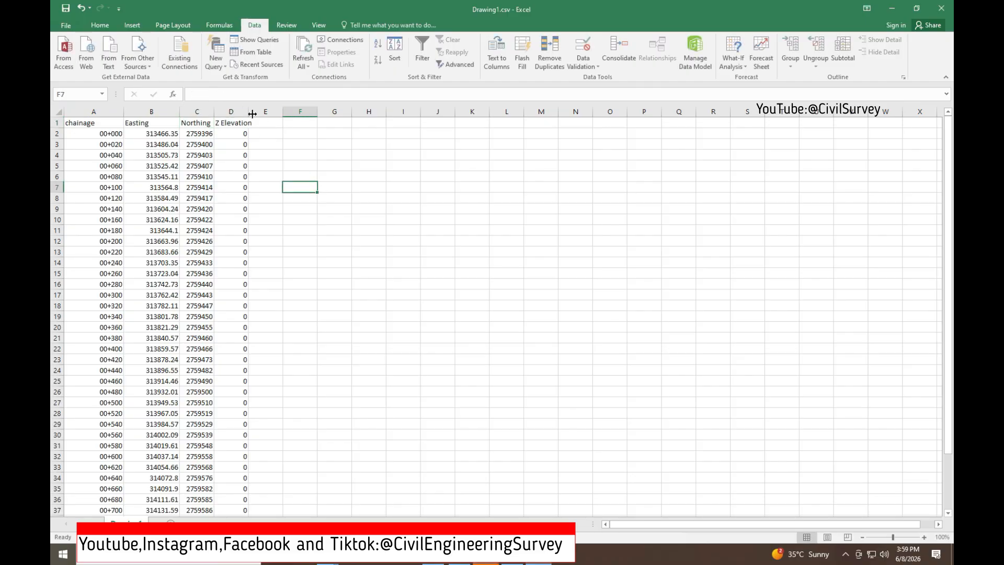
Autofit the widths of columns A to D to their contents.
{"action": "double_click", "coordinate": [249, 111]}
{"action": "double_click", "coordinate": [214, 111]}
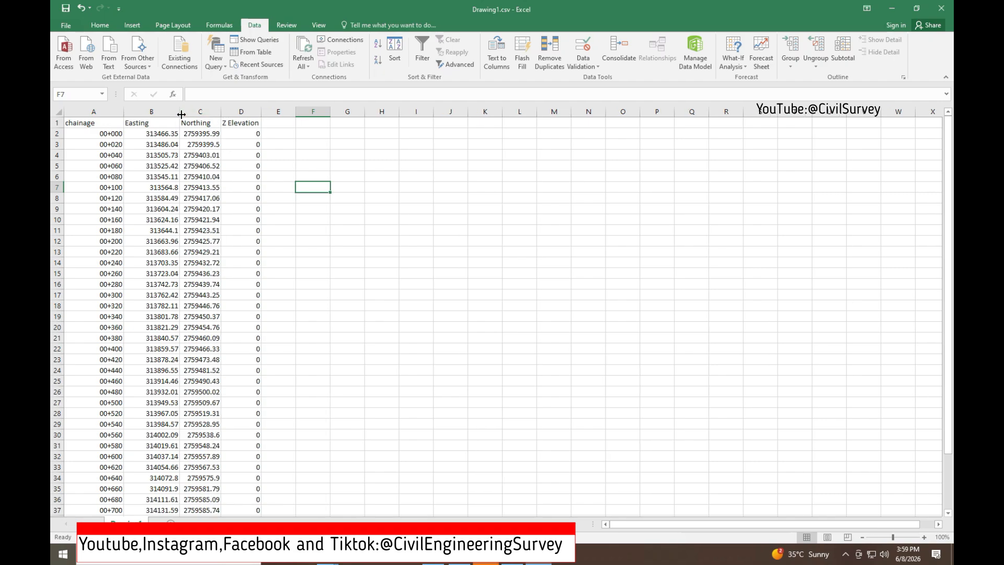
{"action": "double_click", "coordinate": [180, 112]}
{"action": "double_click", "coordinate": [124, 112]}
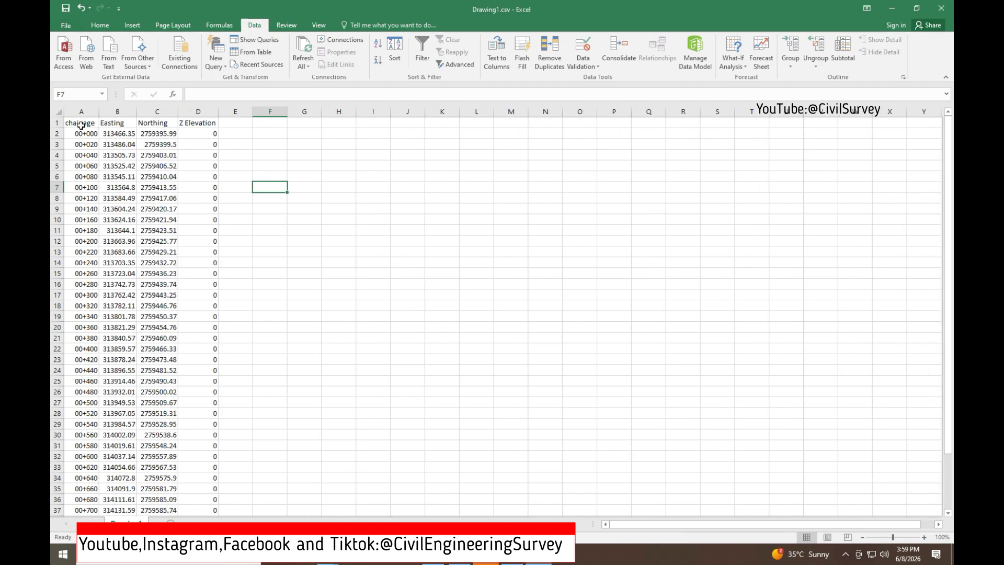
Center the contents of the whole table A1:D43 horizontally.
{"action": "key", "text": "ctrl+a"}
{"action": "left_click_drag", "start_coordinate": [81, 123], "coordinate": [217, 414]}
{"action": "left_click", "coordinate": [98, 26]}
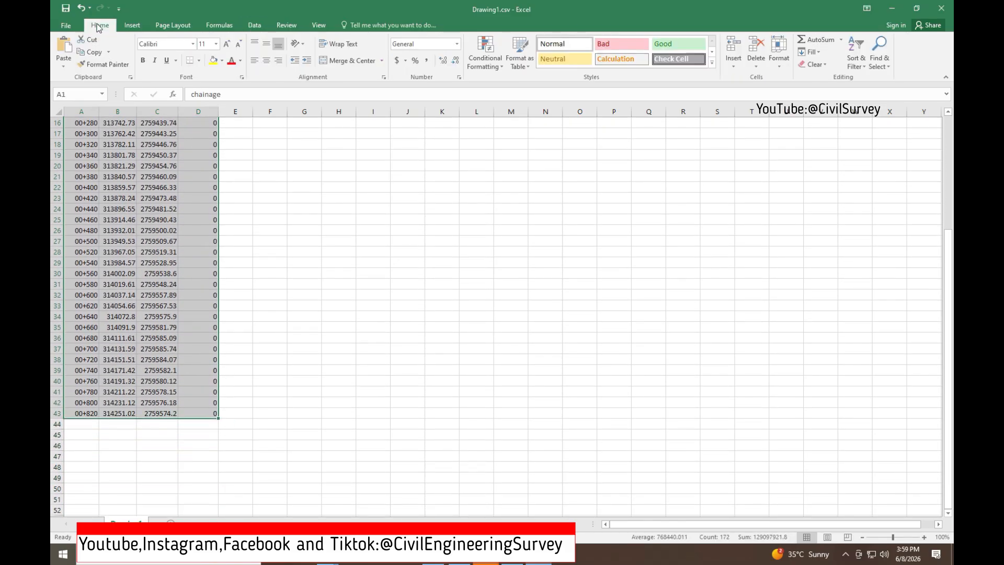
{"action": "left_click", "coordinate": [268, 62]}
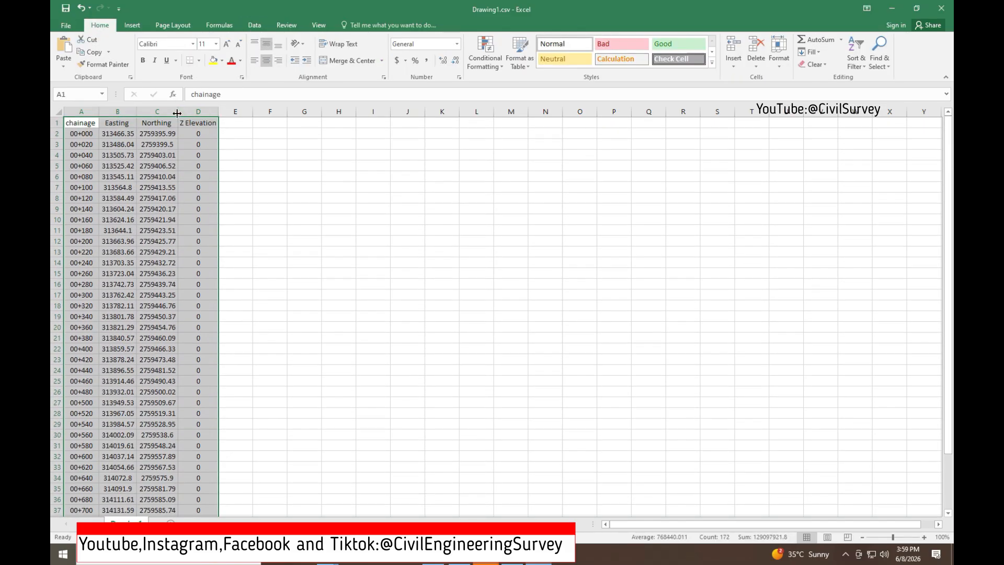
Format the Easting and Northing values in B2:C43 to show three decimal places.
{"action": "left_click_drag", "start_coordinate": [177, 113], "coordinate": [155, 490]}
{"action": "left_click", "coordinate": [455, 62]}
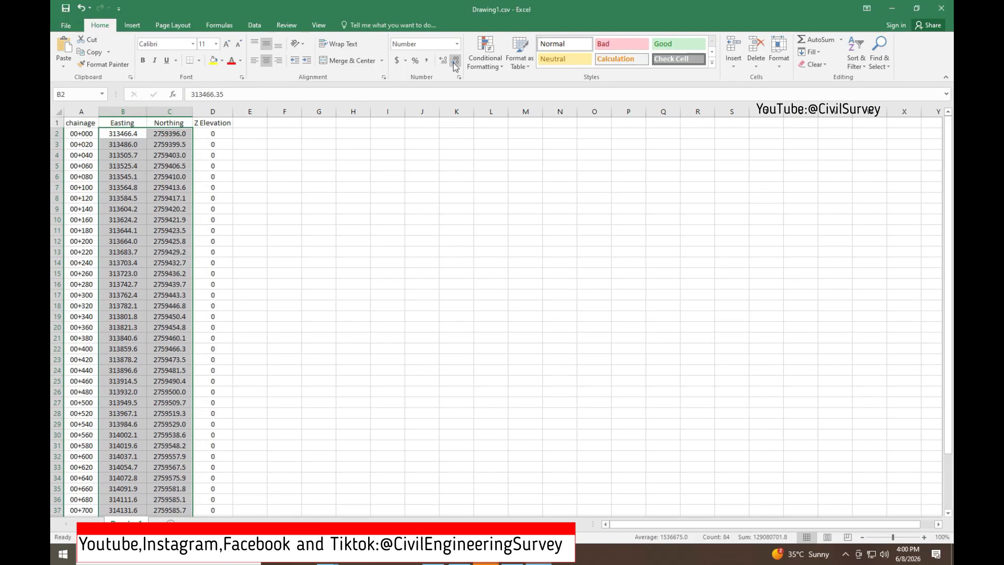
{"action": "left_click", "coordinate": [437, 64]}
{"action": "left_click", "coordinate": [438, 64]}
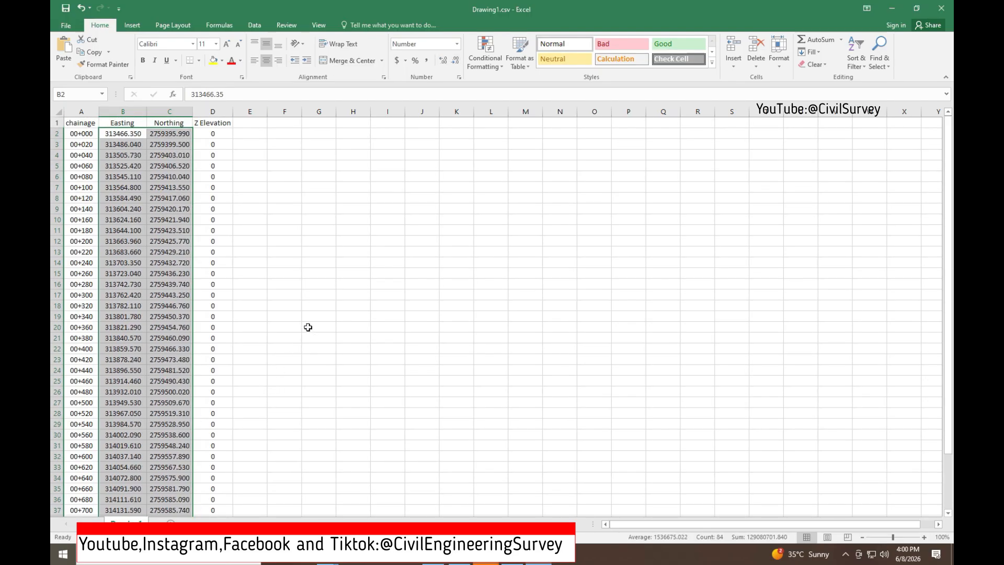
{"action": "left_click", "coordinate": [337, 318]}
Set the table range A1:D43 as the print area.
{"action": "left_click_drag", "start_coordinate": [97, 124], "coordinate": [219, 501]}
{"action": "left_click", "coordinate": [173, 25]}
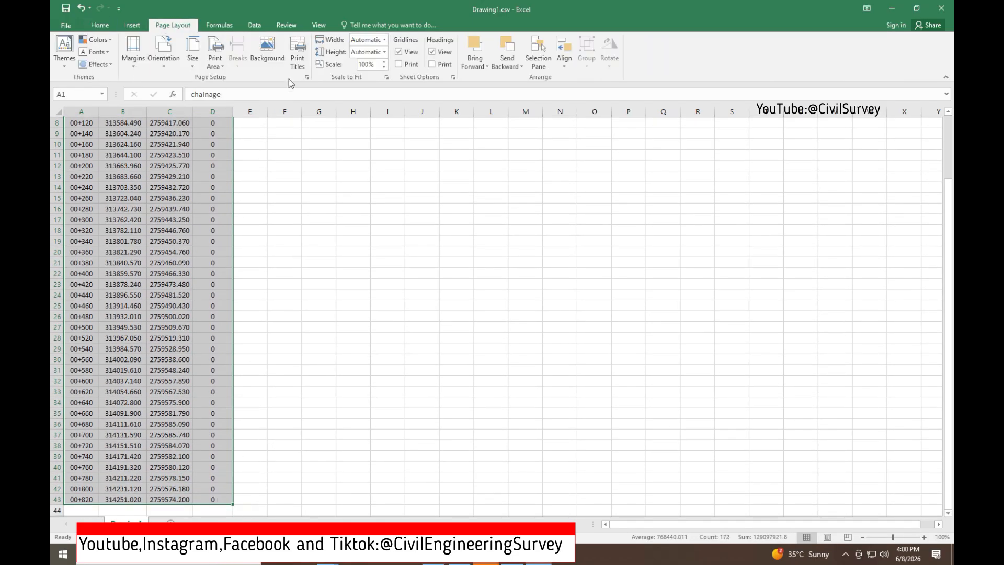
{"action": "left_click", "coordinate": [215, 57]}
{"action": "left_click", "coordinate": [241, 77]}
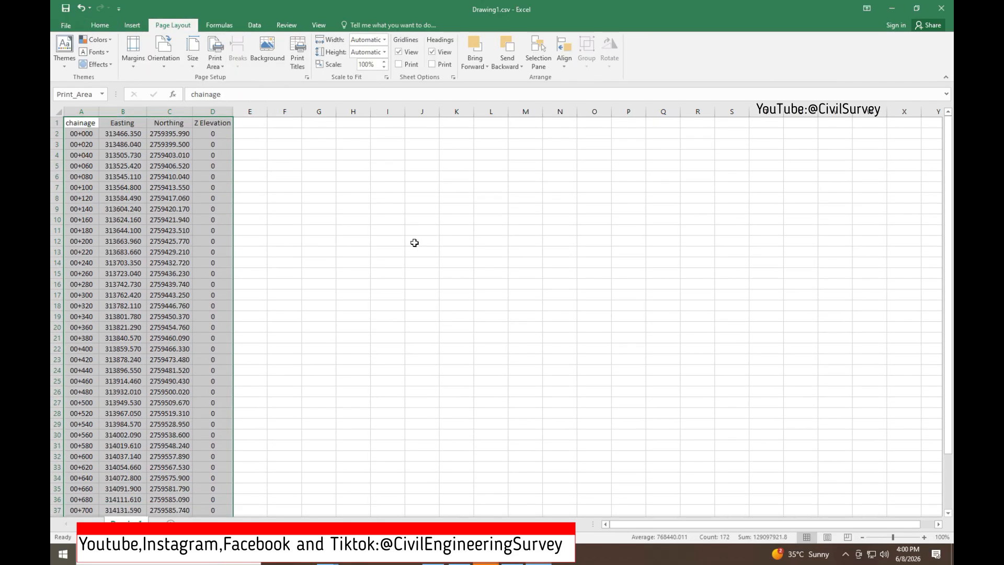
Save the workbook as Drawing1.csv, keeping the CSV (Comma delimited) format.
{"action": "left_click", "coordinate": [65, 25]}
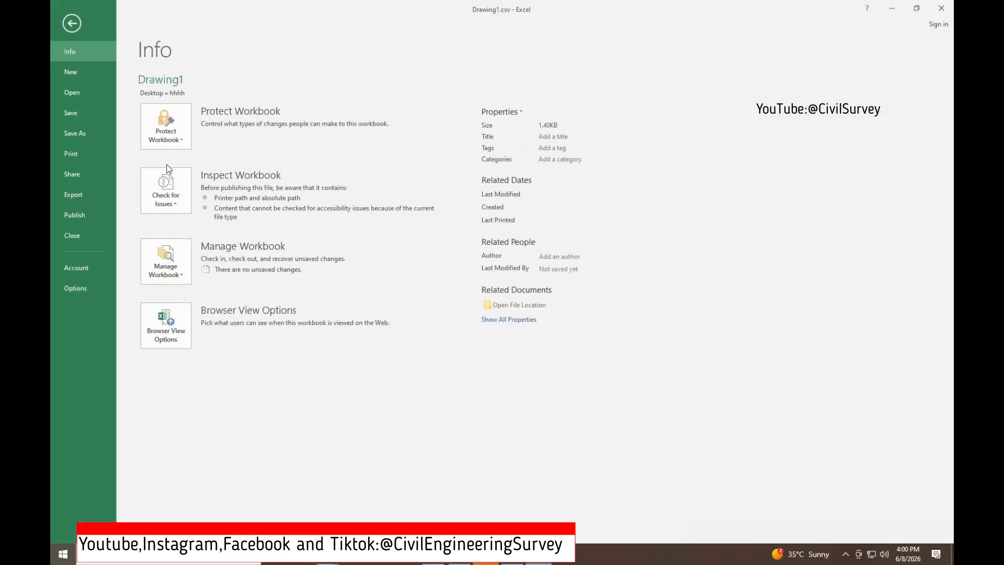
{"action": "left_click", "coordinate": [85, 133]}
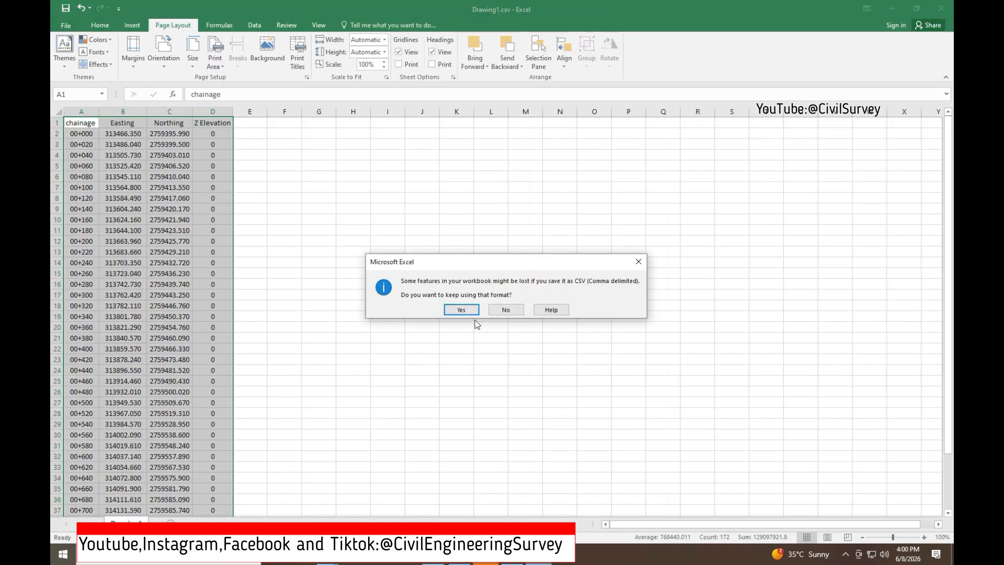
{"action": "left_click", "coordinate": [460, 309]}
Open the print preview, try the page-fitting scaling options and set the scaling to Fit All Rows on One Page.
{"action": "left_click", "coordinate": [66, 26]}
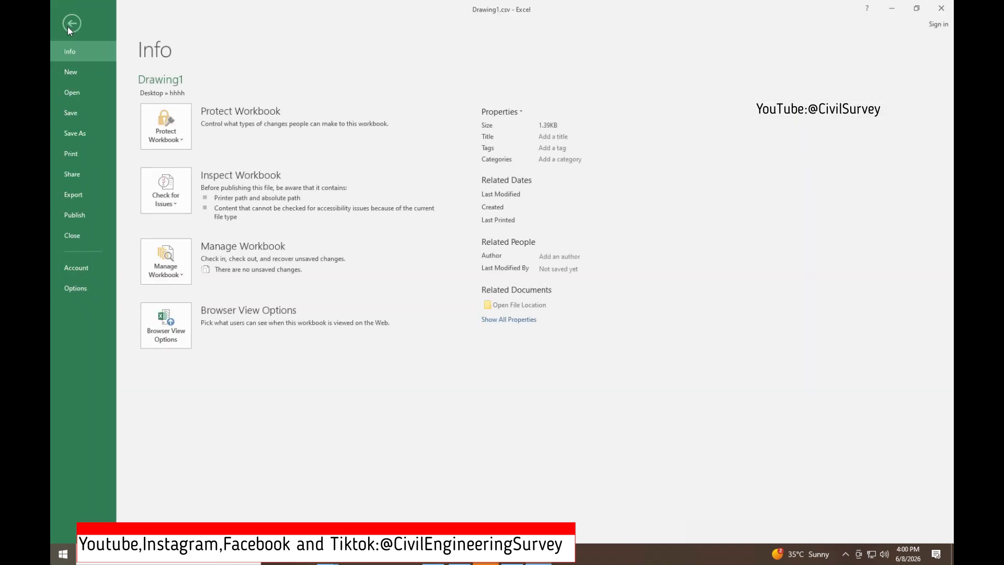
{"action": "left_click", "coordinate": [81, 157]}
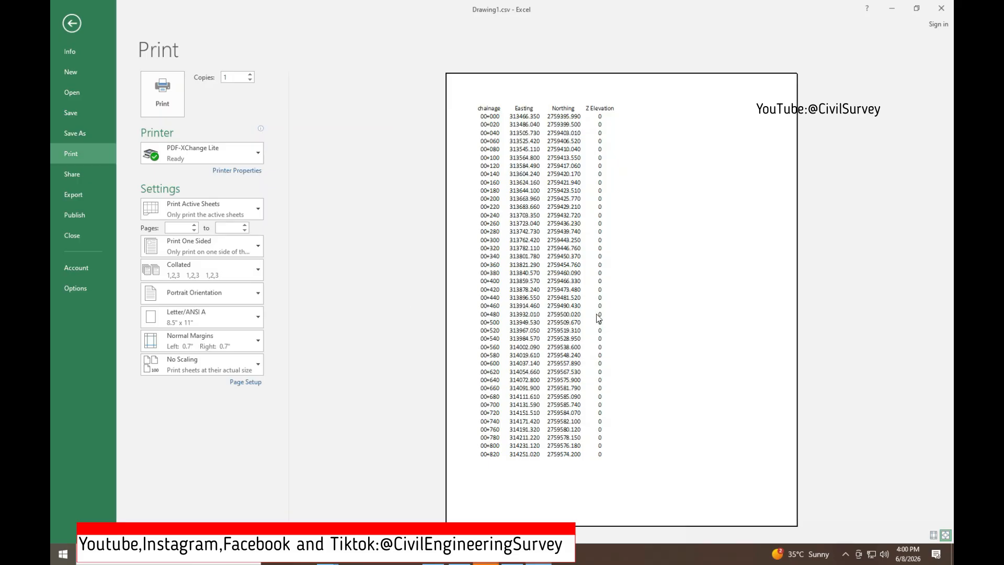
{"action": "left_click", "coordinate": [235, 362]}
{"action": "left_click", "coordinate": [214, 422]}
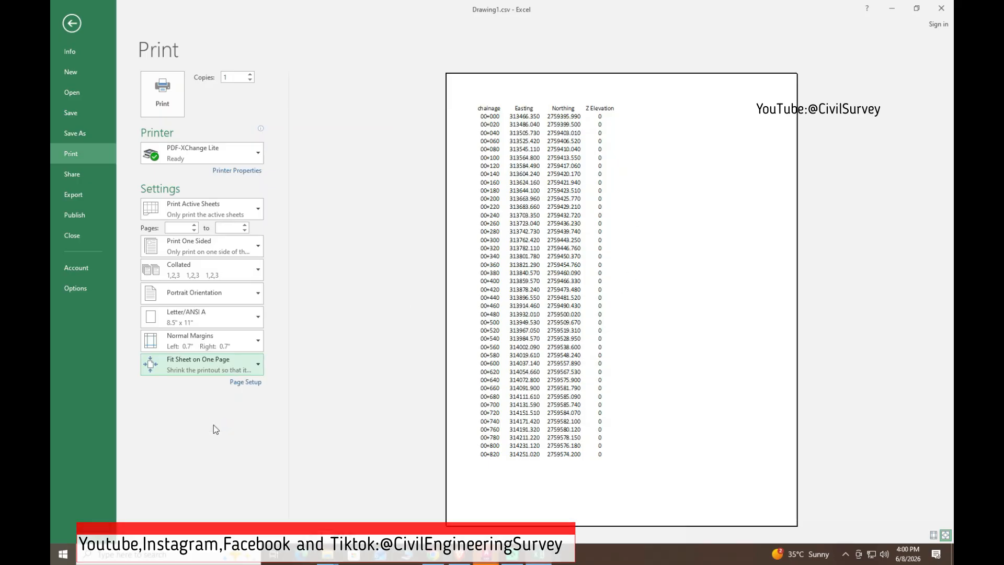
{"action": "left_click", "coordinate": [232, 366]}
{"action": "left_click", "coordinate": [225, 447]}
{"action": "left_click", "coordinate": [225, 366]}
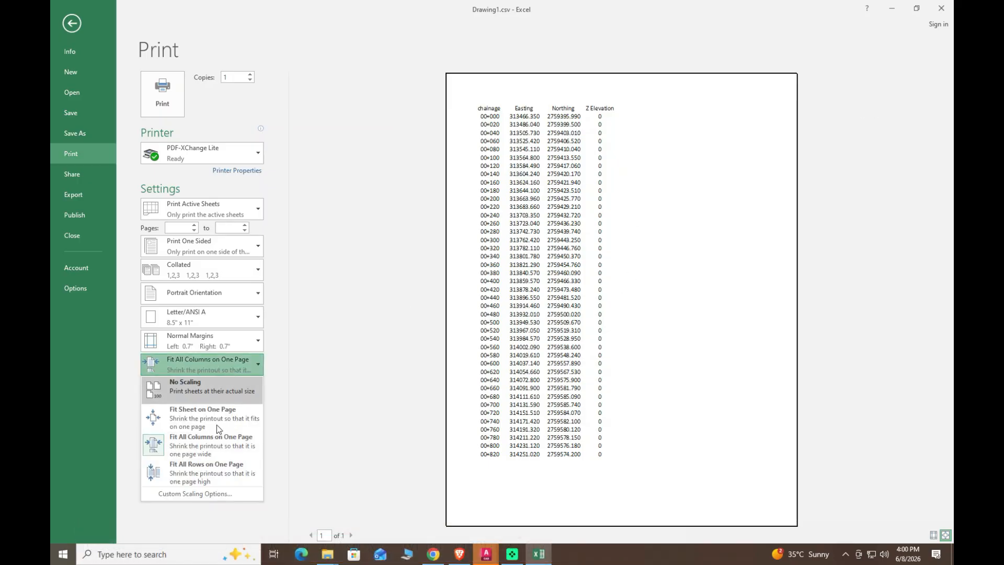
{"action": "left_click", "coordinate": [207, 472]}
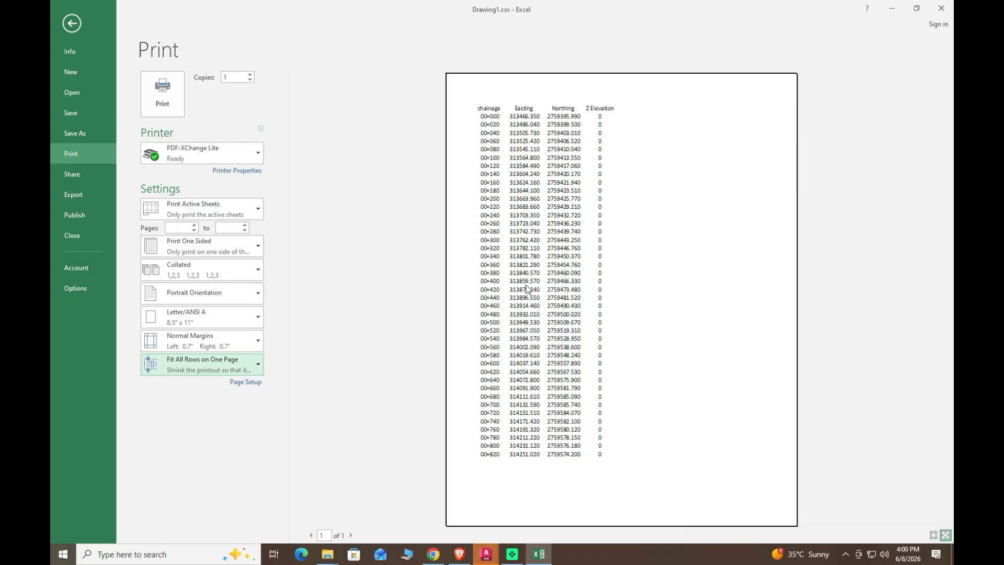
Set the print paper size to A4.
{"action": "left_click", "coordinate": [254, 317]}
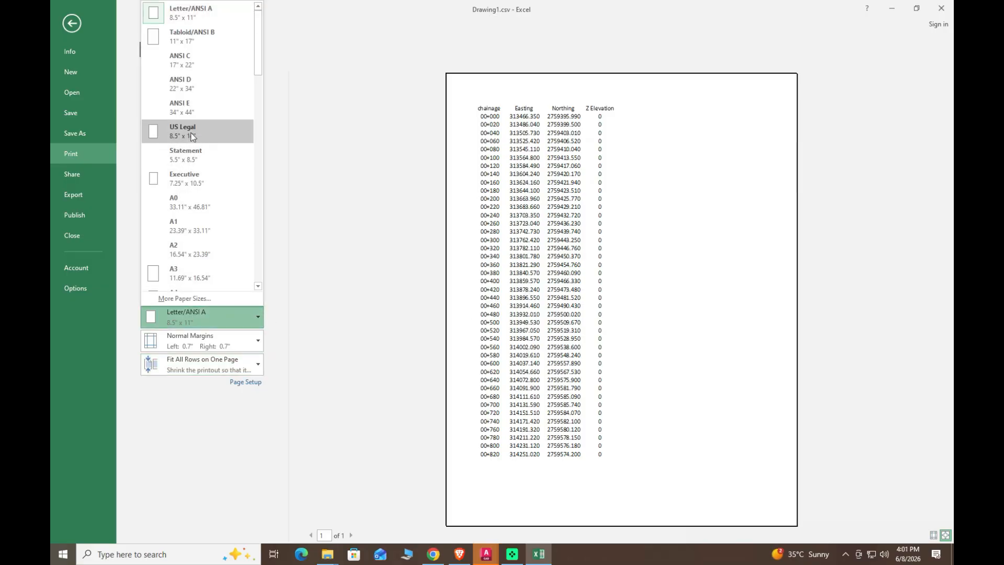
{"action": "scroll", "coordinate": [188, 249], "scroll_direction": "down", "scroll_amount": 2}
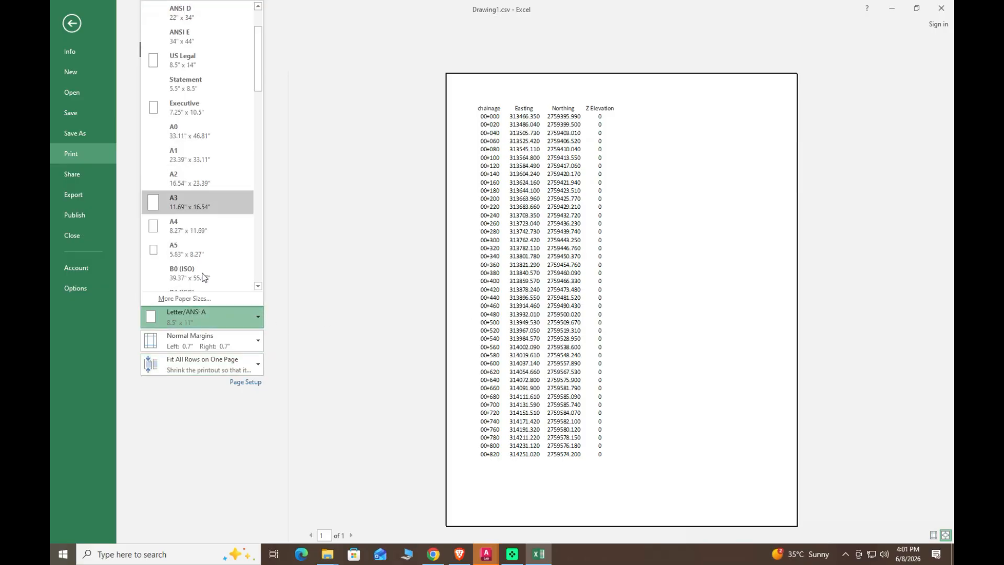
{"action": "left_click", "coordinate": [195, 230]}
Try the Wide and Narrow margin presets on the print preview and return to Normal margins.
{"action": "left_click", "coordinate": [249, 343]}
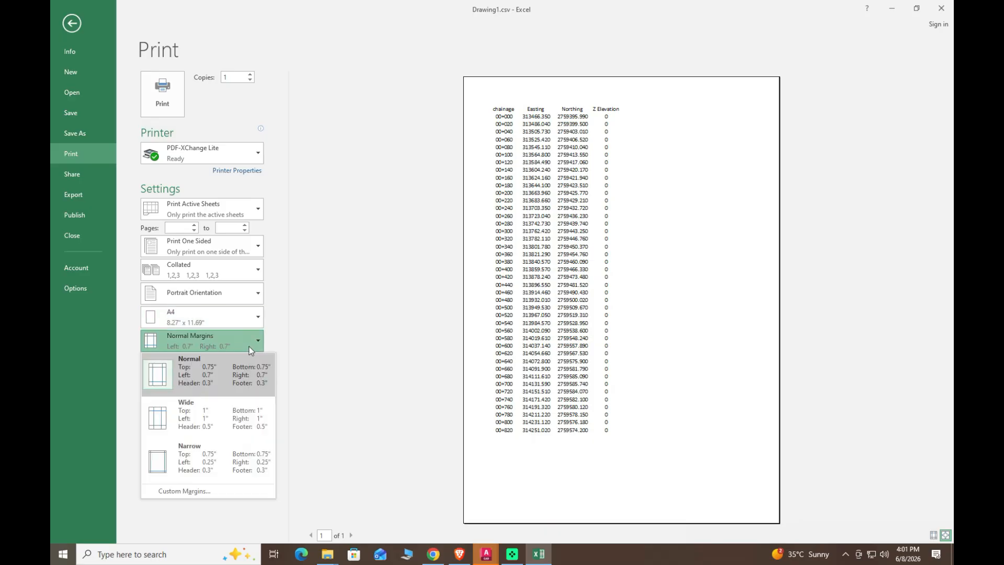
{"action": "left_click", "coordinate": [195, 408]}
{"action": "left_click", "coordinate": [233, 349]}
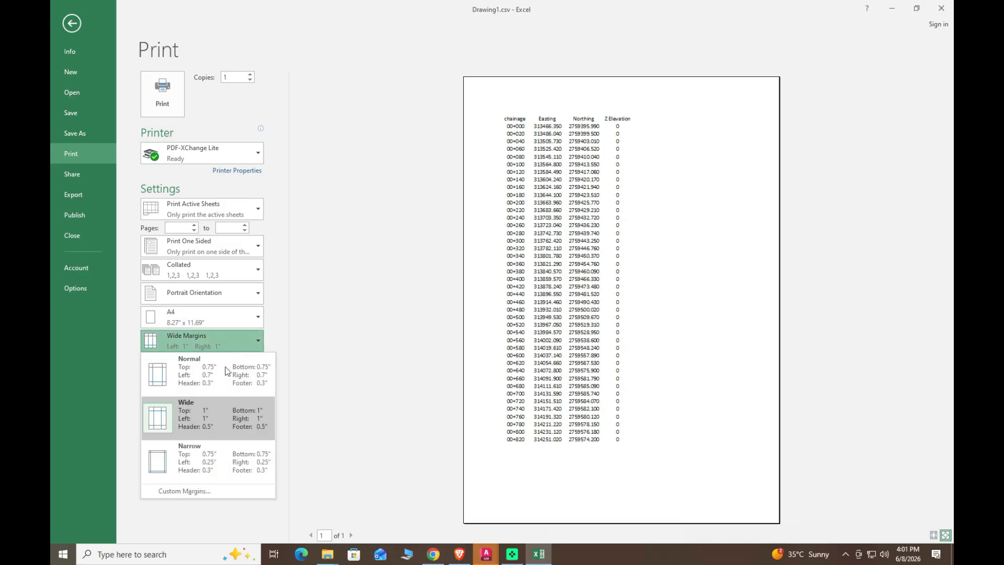
{"action": "left_click", "coordinate": [193, 459]}
{"action": "left_click", "coordinate": [219, 345]}
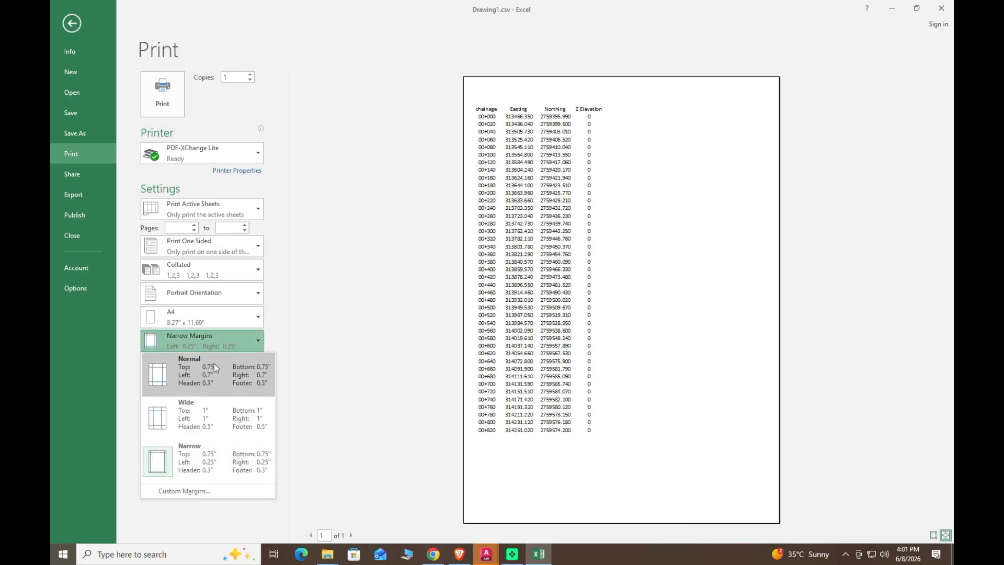
{"action": "left_click", "coordinate": [214, 365]}
Open the custom margins settings and center the table on the page horizontally and vertically.
{"action": "left_click", "coordinate": [221, 340]}
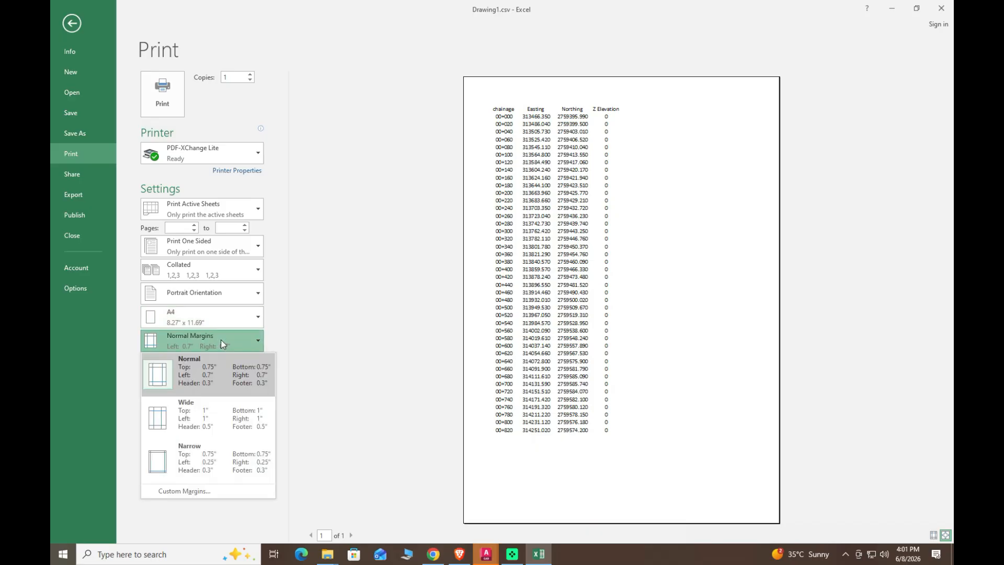
{"action": "left_click", "coordinate": [195, 492]}
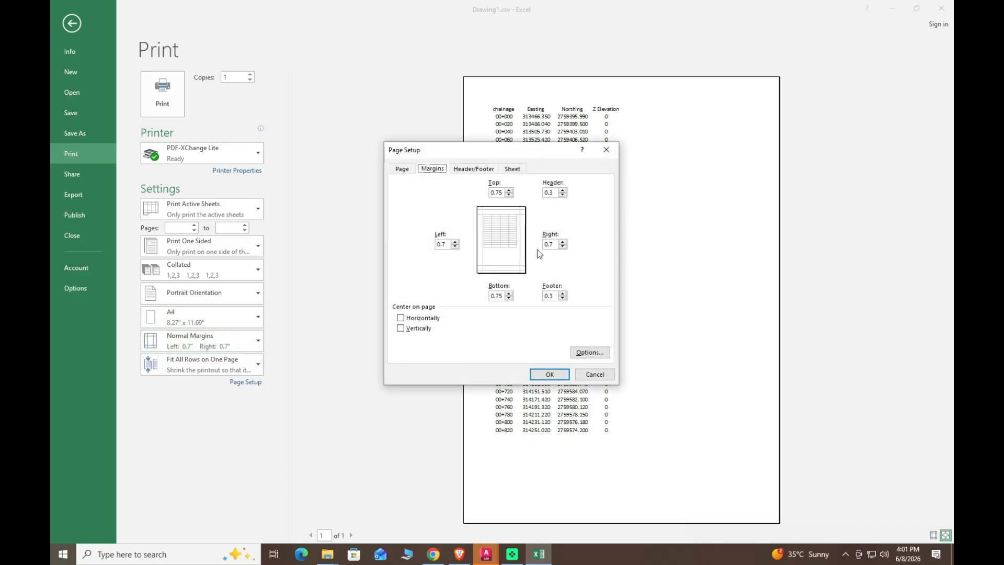
{"action": "left_click_drag", "start_coordinate": [530, 145], "coordinate": [818, 126]}
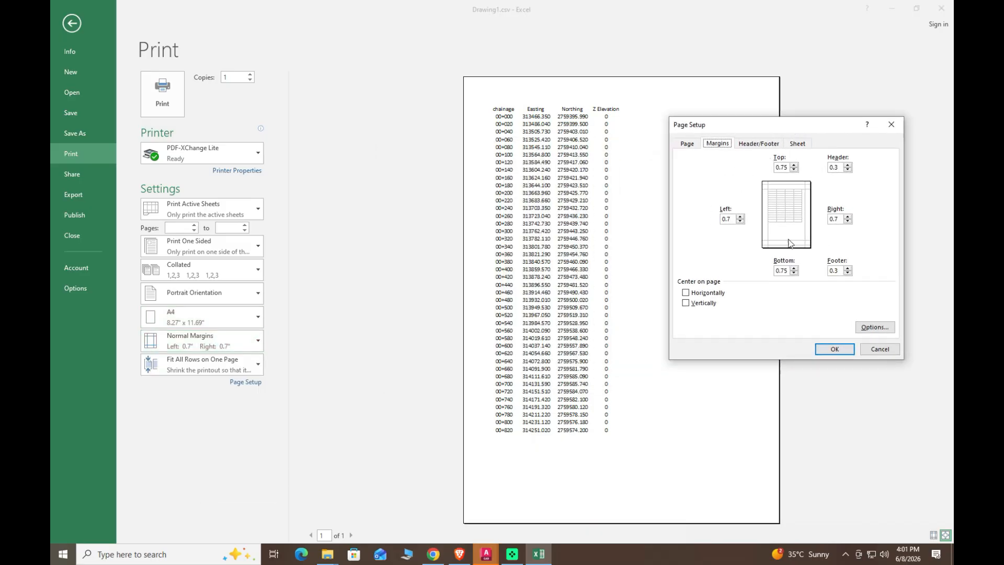
{"action": "left_click", "coordinate": [686, 293]}
{"action": "left_click", "coordinate": [685, 302]}
Create a custom header with the page number in its left section.
{"action": "left_click", "coordinate": [757, 144]}
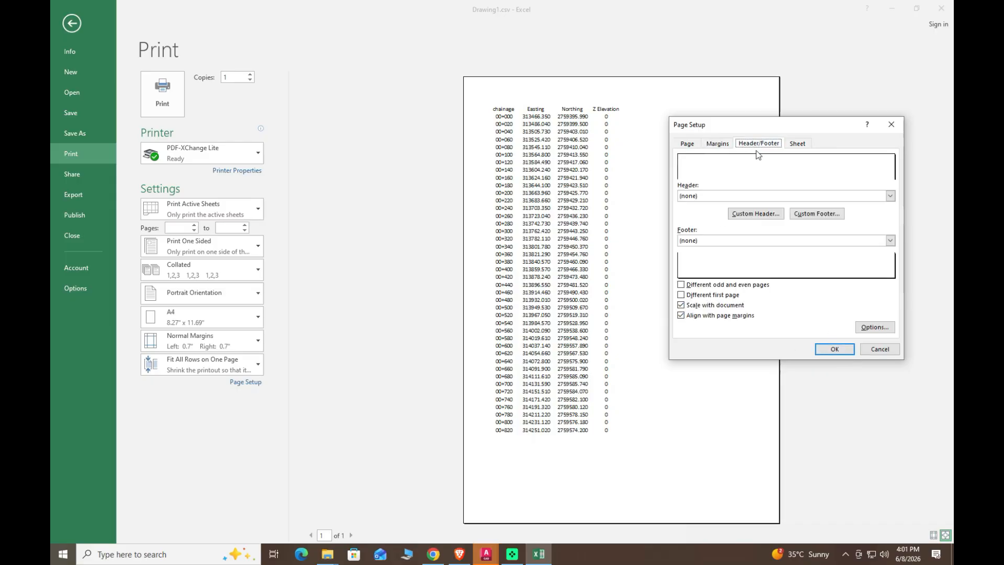
{"action": "left_click", "coordinate": [769, 215]}
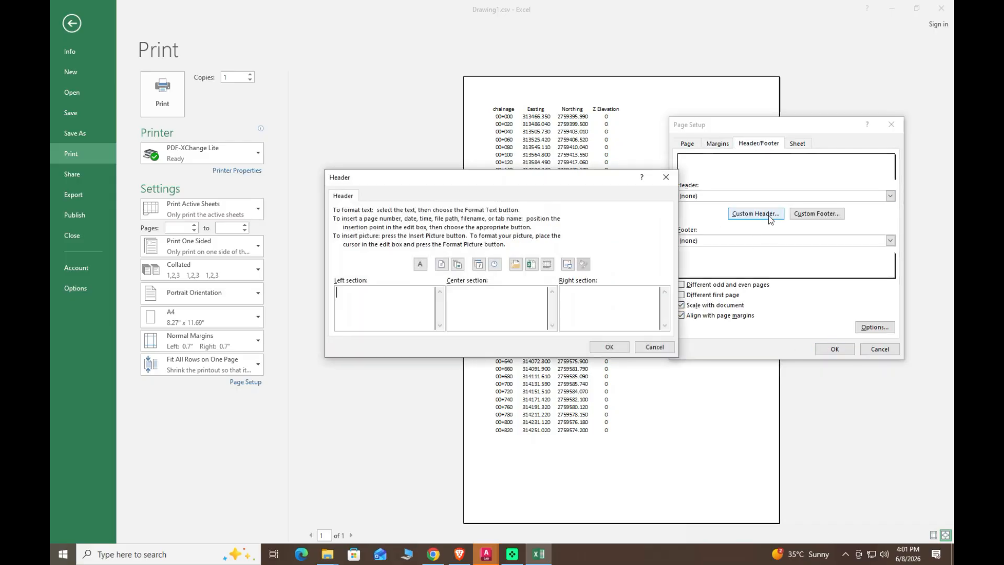
{"action": "left_click", "coordinate": [442, 264]}
{"action": "left_click", "coordinate": [609, 346]}
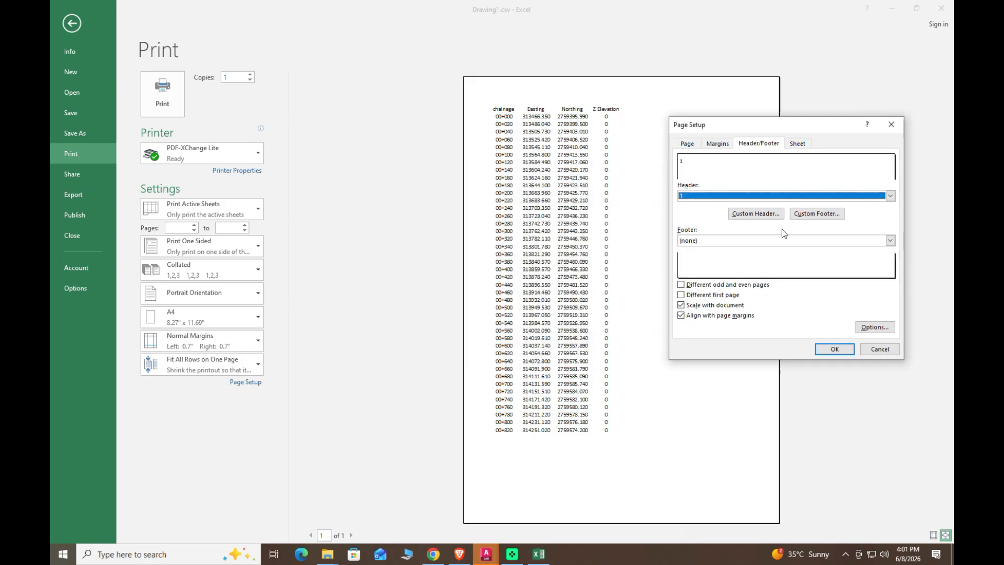
Create a custom footer with the single-underlined text "Contractor Sig:" in its left section.
{"action": "left_click", "coordinate": [817, 213]}
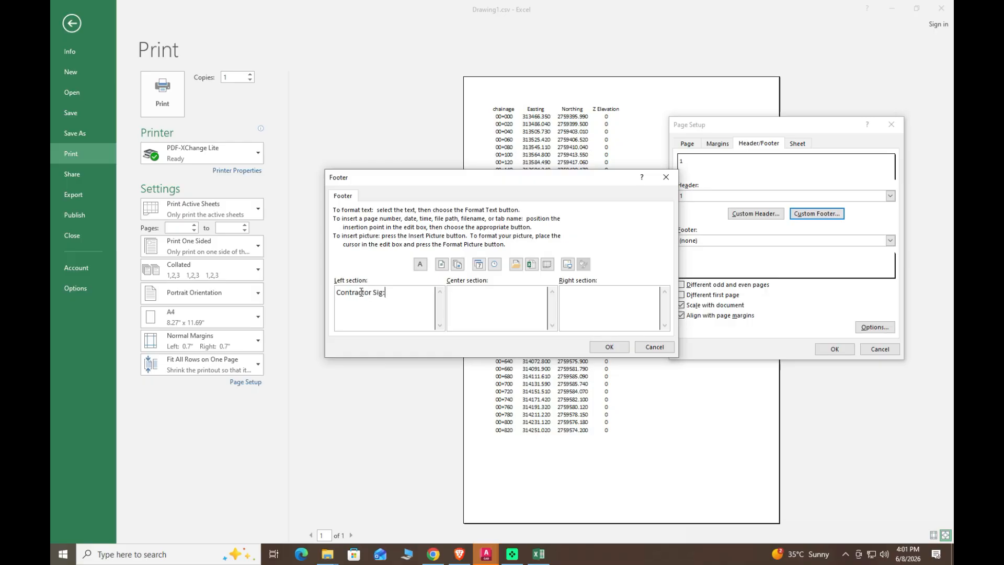
{"action": "left_click_drag", "start_coordinate": [385, 292], "coordinate": [339, 296]}
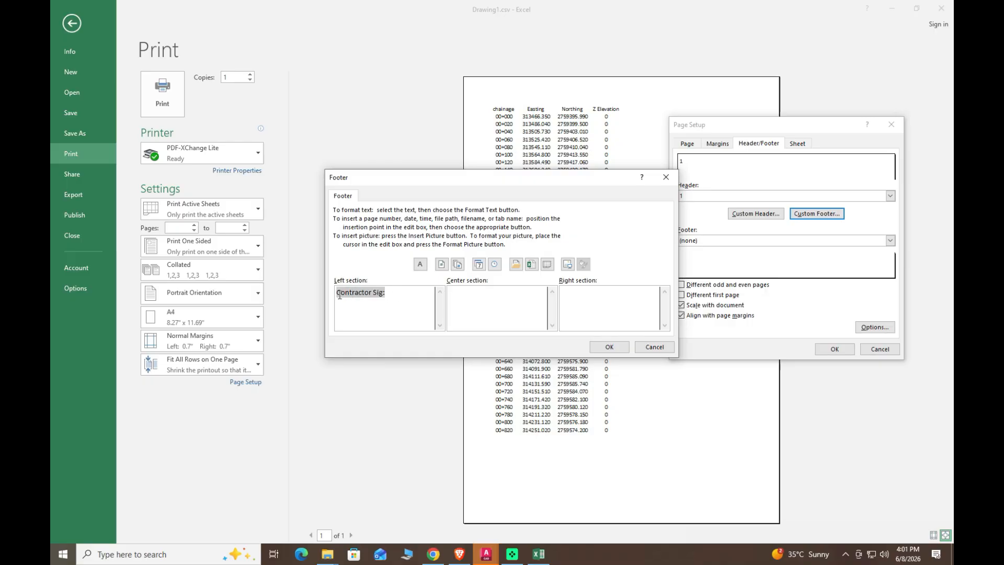
{"action": "left_click", "coordinate": [420, 264]}
{"action": "left_click", "coordinate": [474, 266]}
{"action": "left_click", "coordinate": [429, 277]}
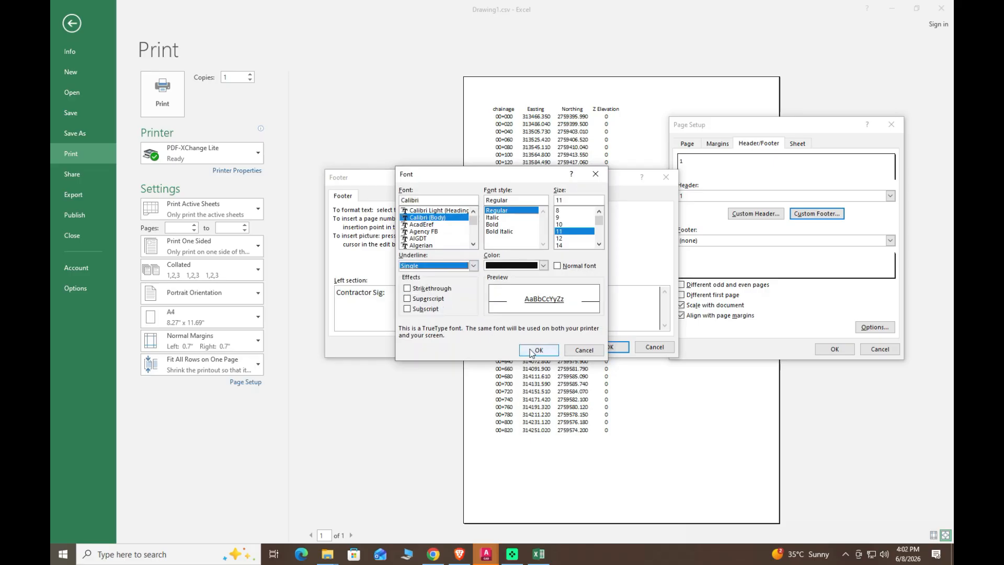
{"action": "left_click", "coordinate": [533, 350]}
Add the single-underlined text "Consultant Sig:" to the footer's right section and apply the page setup.
{"action": "left_click", "coordinate": [586, 296]}
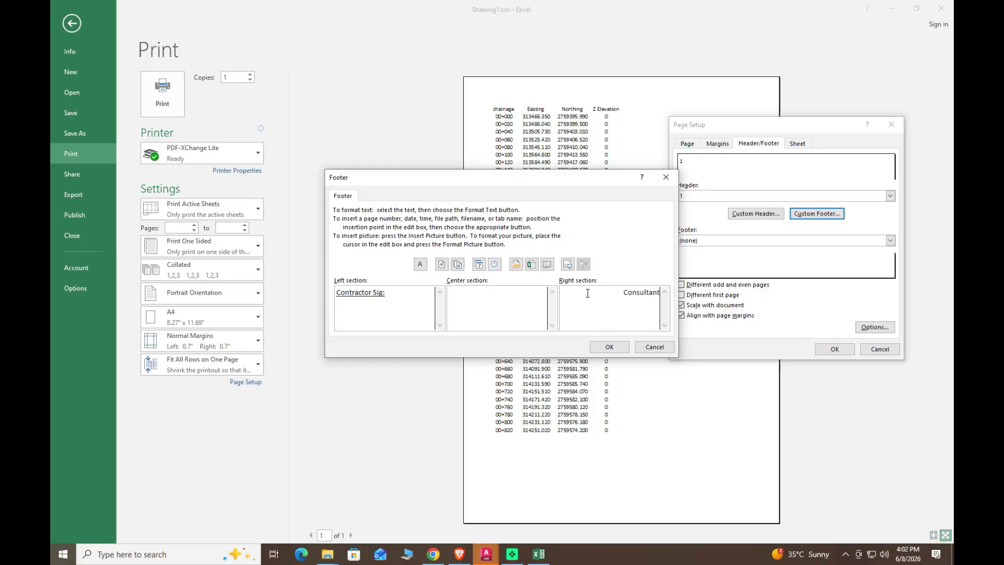
{"action": "type", "text": "Consultant Sig:"}
{"action": "left_click_drag", "start_coordinate": [588, 293], "coordinate": [709, 298]}
{"action": "left_click", "coordinate": [420, 265]}
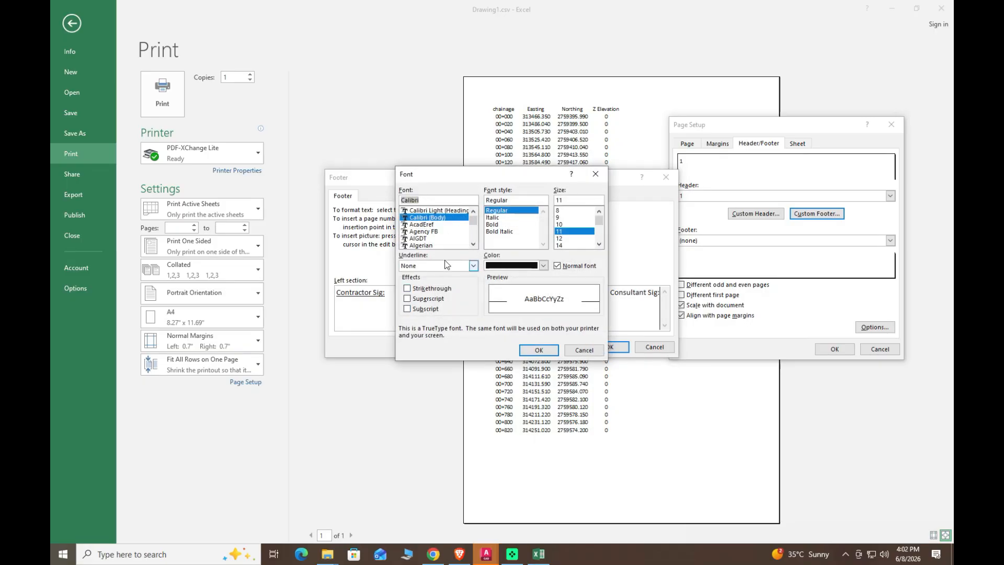
{"action": "left_click", "coordinate": [440, 266]}
{"action": "left_click", "coordinate": [419, 281]}
{"action": "left_click", "coordinate": [528, 350]}
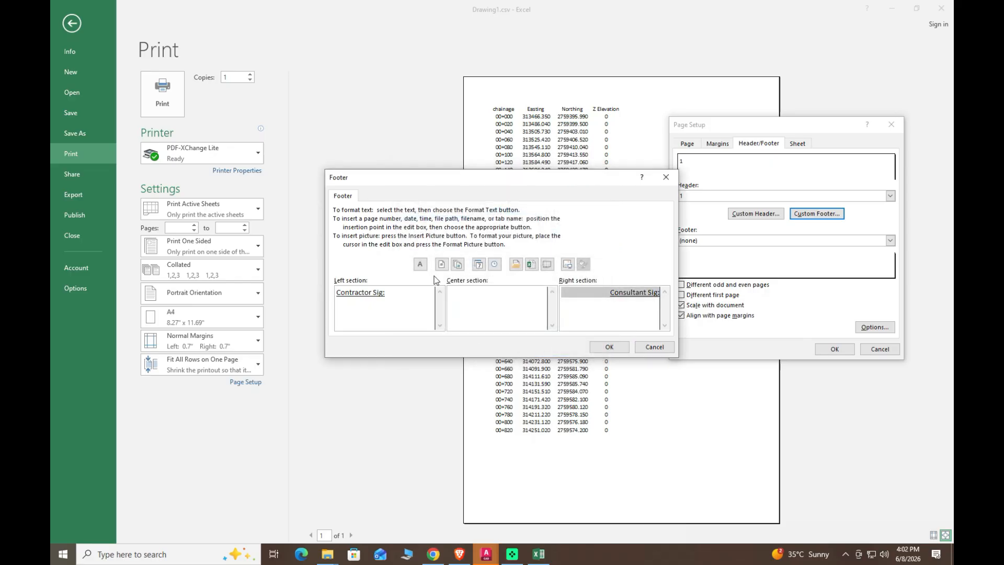
{"action": "left_click", "coordinate": [420, 264]}
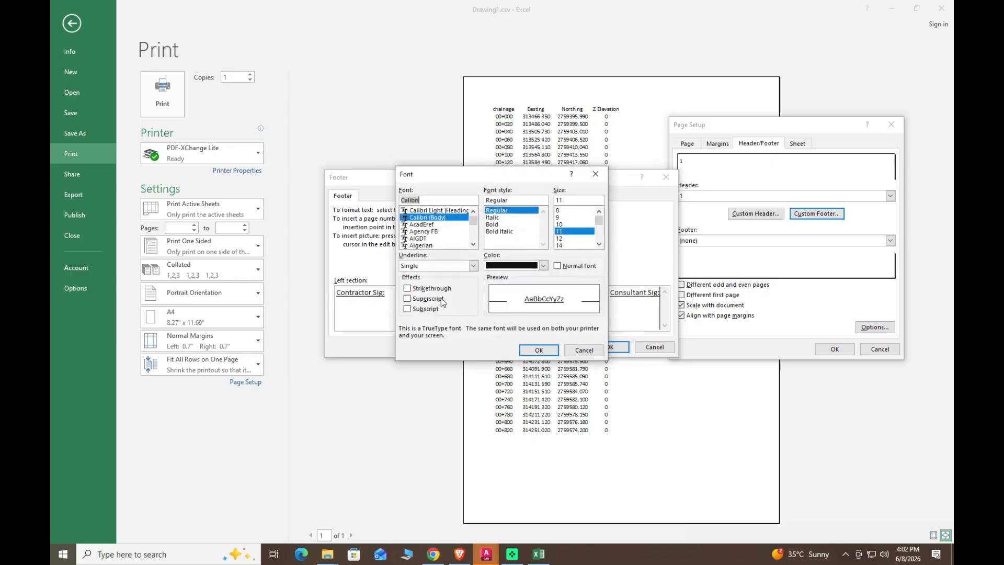
{"action": "left_click", "coordinate": [584, 350]}
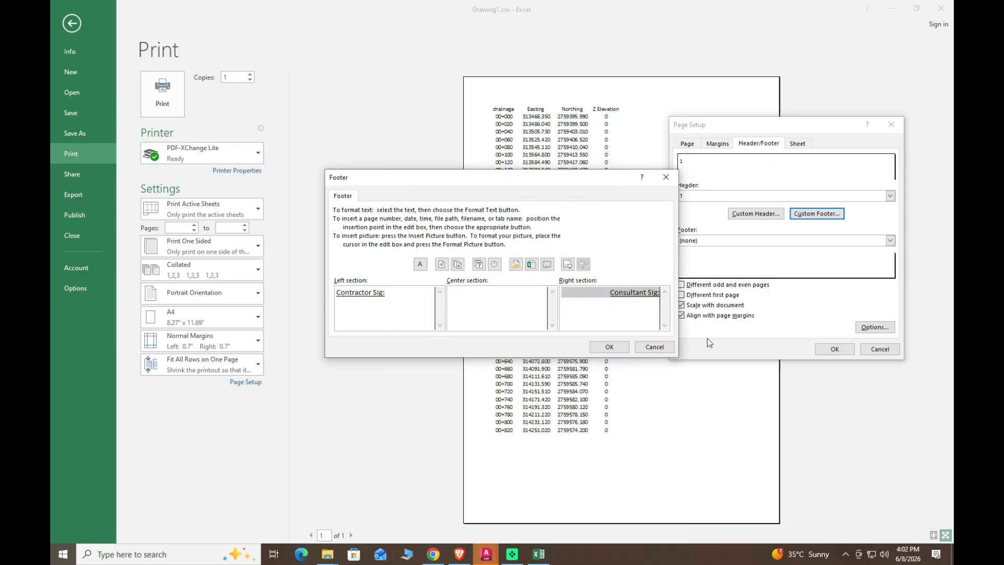
{"action": "left_click", "coordinate": [610, 347]}
{"action": "left_click", "coordinate": [833, 349]}
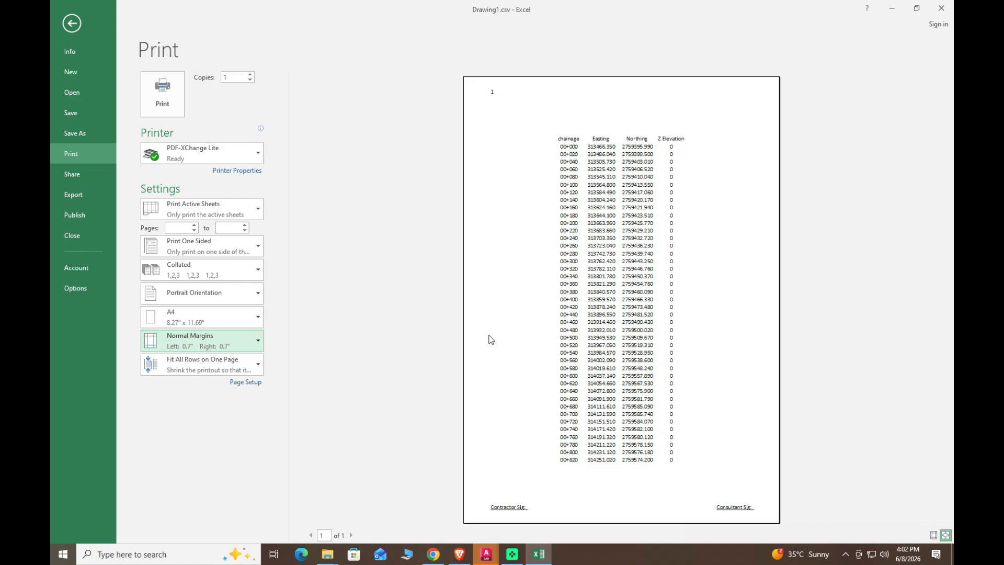
Save a copy of the coordinate sheet in PDF format with the file name "Coordinates Data".
{"action": "left_click", "coordinate": [95, 136]}
{"action": "left_click", "coordinate": [381, 110]}
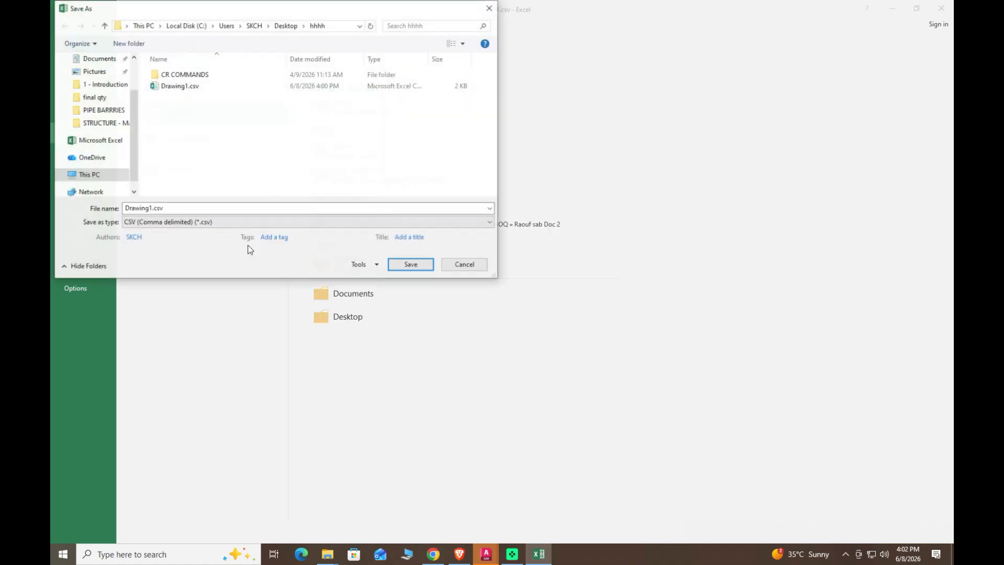
{"action": "left_click", "coordinate": [248, 222]}
{"action": "left_click", "coordinate": [152, 426]}
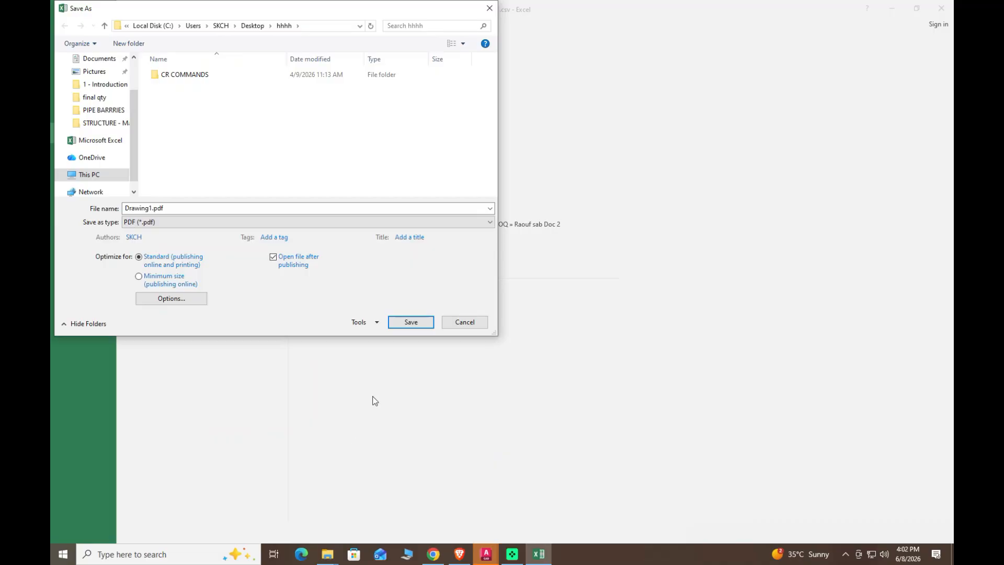
{"action": "double_click", "coordinate": [204, 206]}
{"action": "type", "text": "Coordinates Data"}
{"action": "key", "text": "Return"}
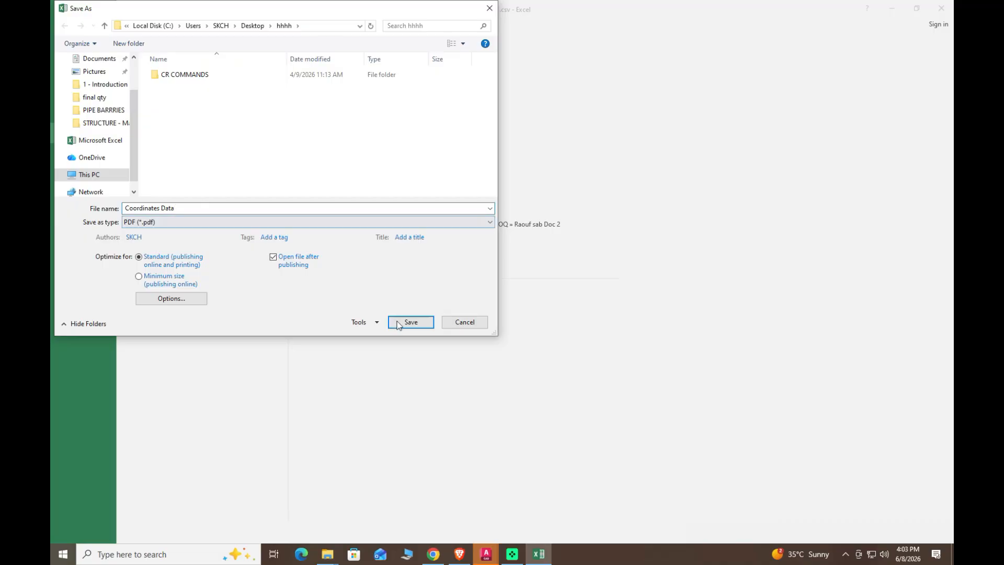
Review the exported PDF's coordinate rows and signature footer, minimize the PDF and look over the source worksheet.
{"action": "scroll", "coordinate": [498, 246], "scroll_direction": "down", "scroll_amount": 10}
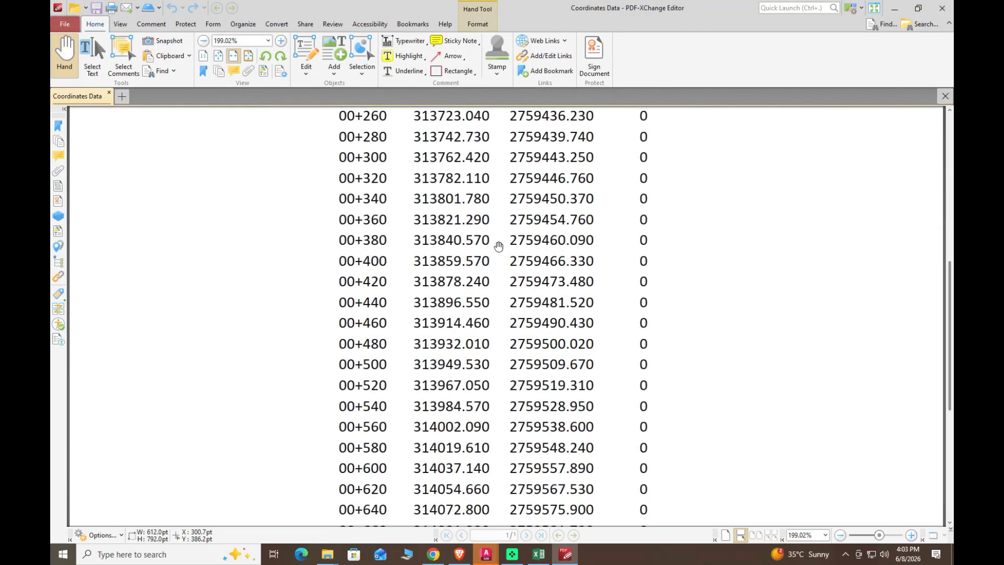
{"action": "scroll", "coordinate": [498, 247], "scroll_direction": "up", "scroll_amount": 9}
{"action": "scroll", "coordinate": [499, 246], "scroll_direction": "down", "scroll_amount": 1}
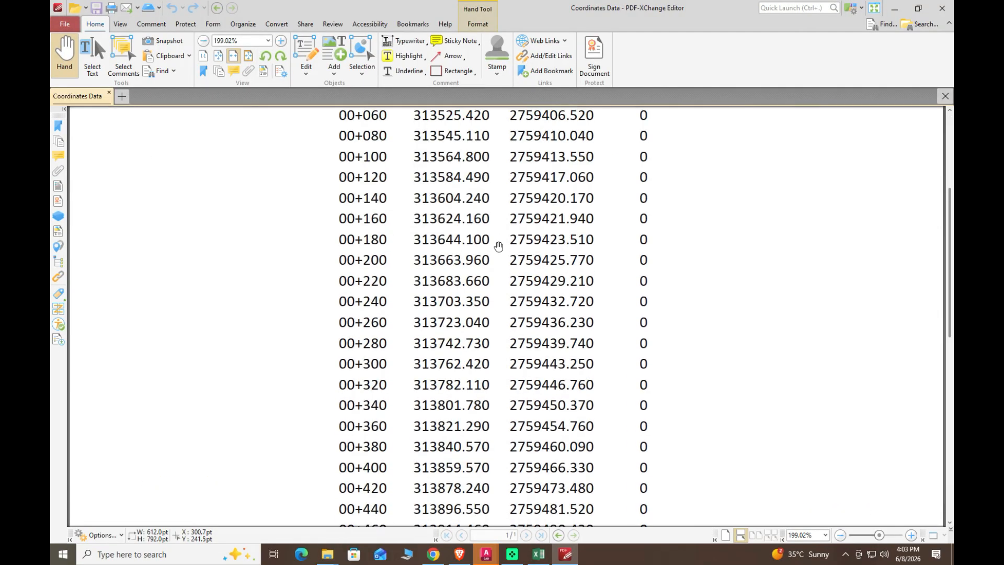
{"action": "scroll", "coordinate": [498, 246], "scroll_direction": "up", "scroll_amount": 3}
{"action": "scroll", "coordinate": [498, 246], "scroll_direction": "down", "scroll_amount": 13}
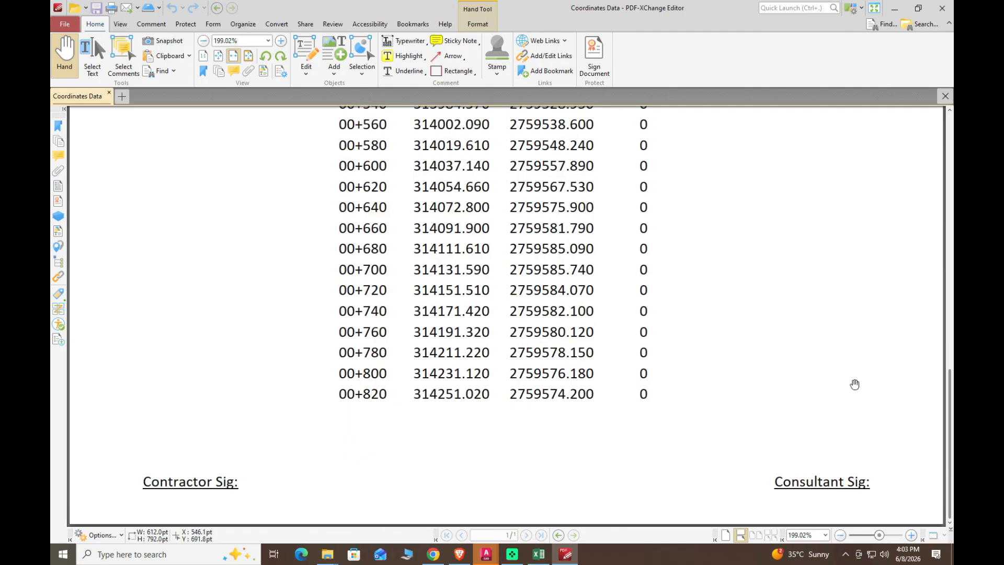
{"action": "left_click", "coordinate": [901, 10]}
{"action": "scroll", "coordinate": [271, 327], "scroll_direction": "down", "scroll_amount": 5}
{"action": "scroll", "coordinate": [271, 328], "scroll_direction": "up", "scroll_amount": 5}
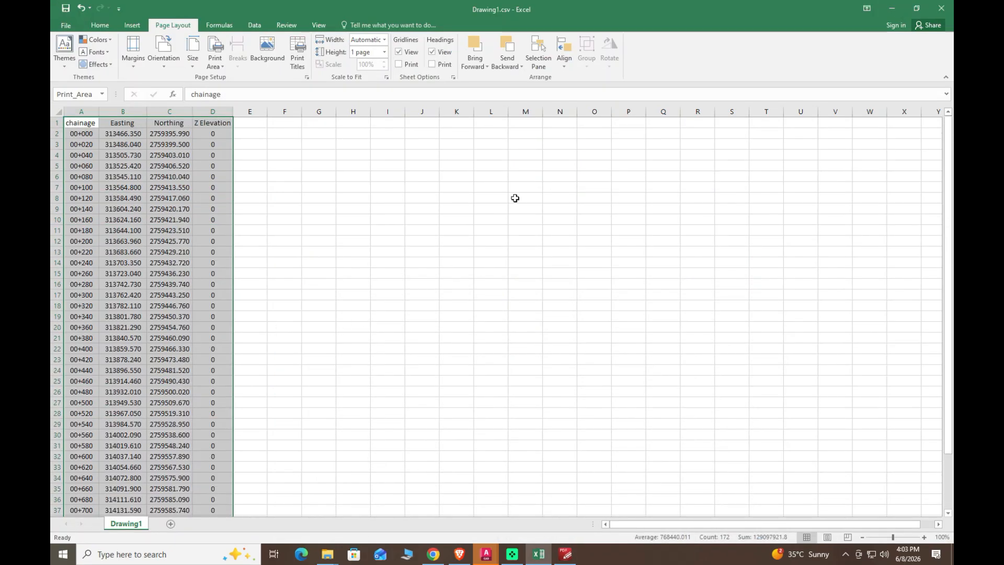
Switch to the Drawing1 drawing in AutoCAD, maximize its window and view the chainage labels along the road alignment.
{"action": "mouse_move", "coordinate": [485, 554]}
{"action": "left_click", "coordinate": [544, 471]}
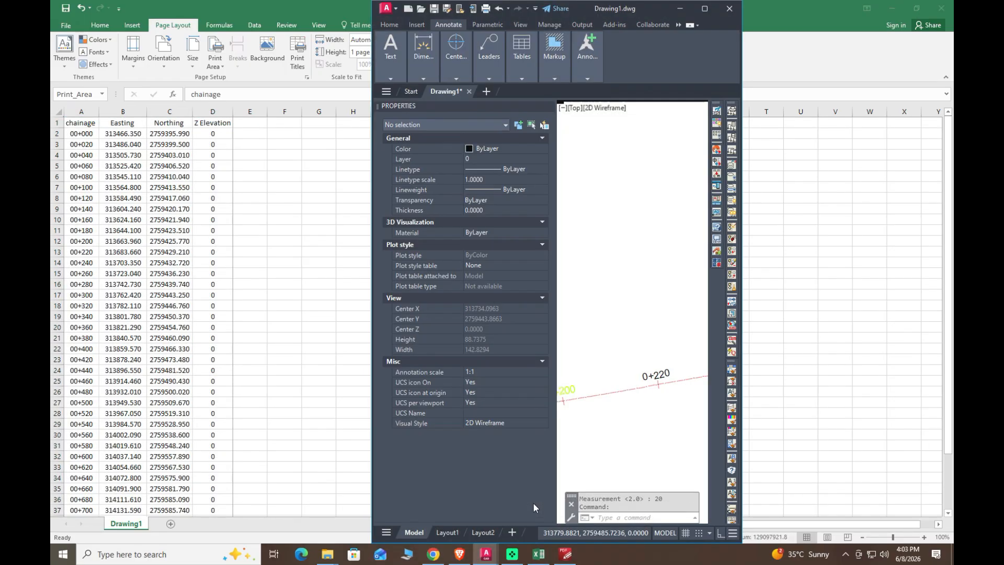
{"action": "double_click", "coordinate": [705, 8]}
{"action": "scroll", "coordinate": [500, 366], "scroll_direction": "down", "scroll_amount": 5}
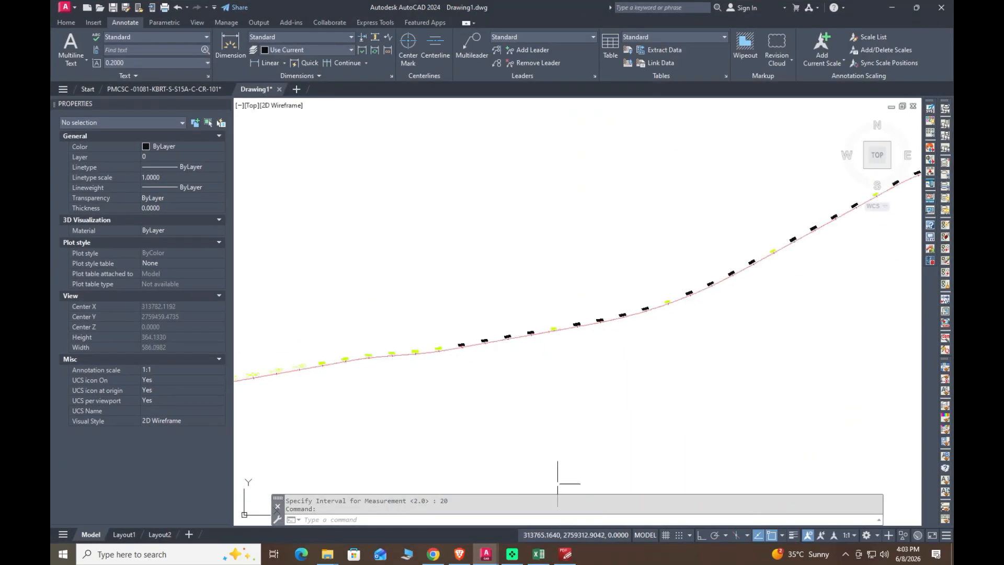
{"action": "mouse_move", "coordinate": [567, 556]}
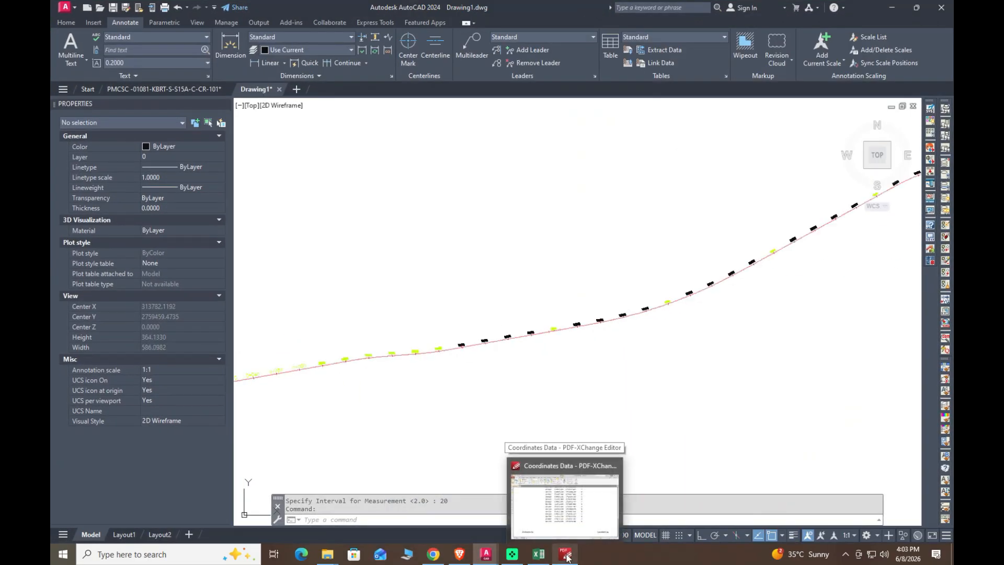